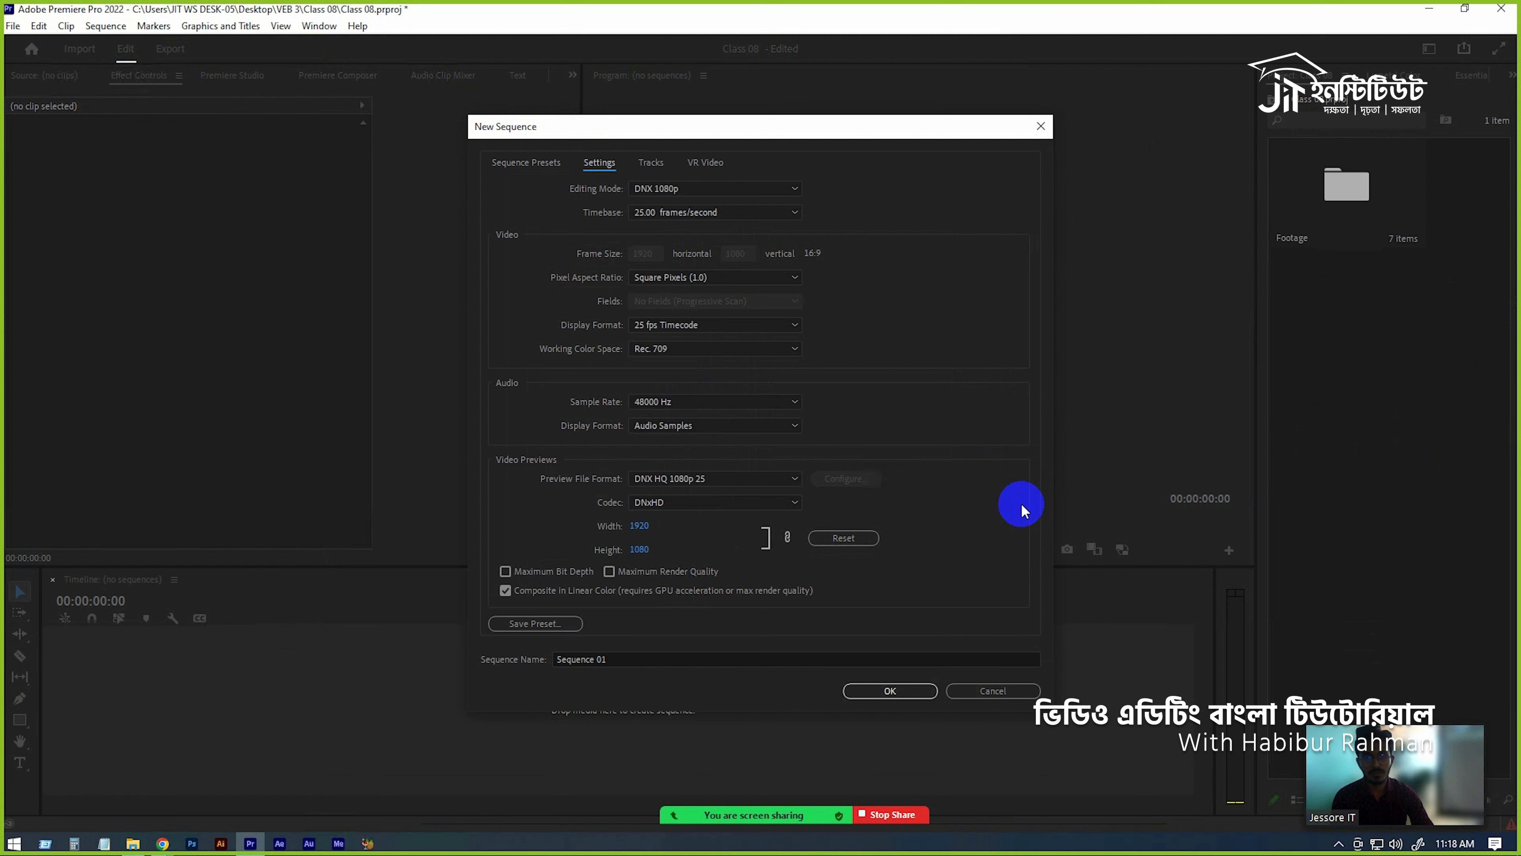
Create Sequence 01 with DNX 1080p at 25 fps and place the clip of the man in the car on V1, keeping the existing sequence settings
click(890, 691)
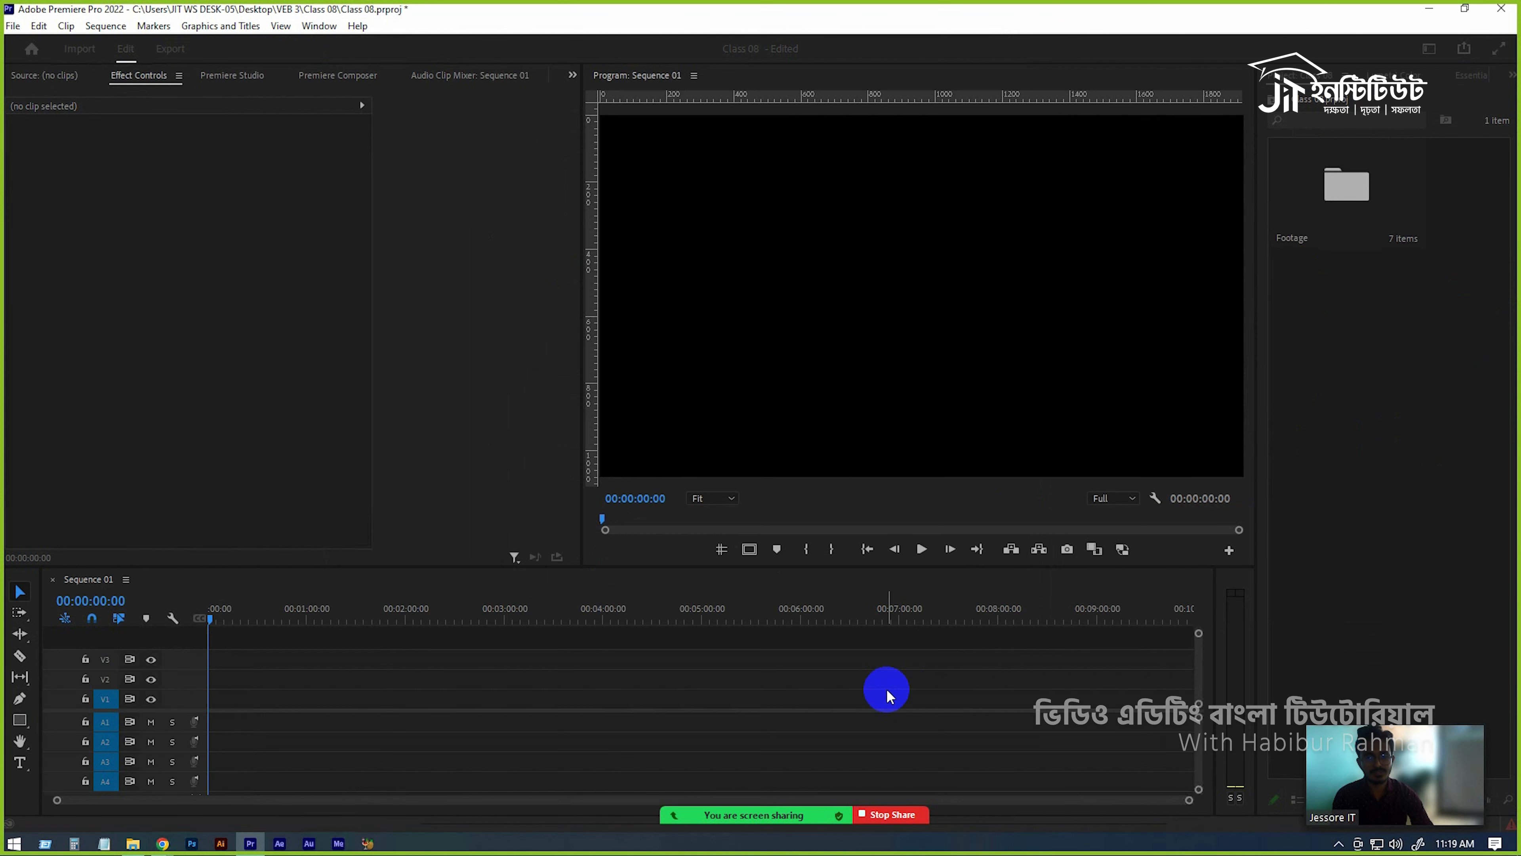
double_click(1305, 207)
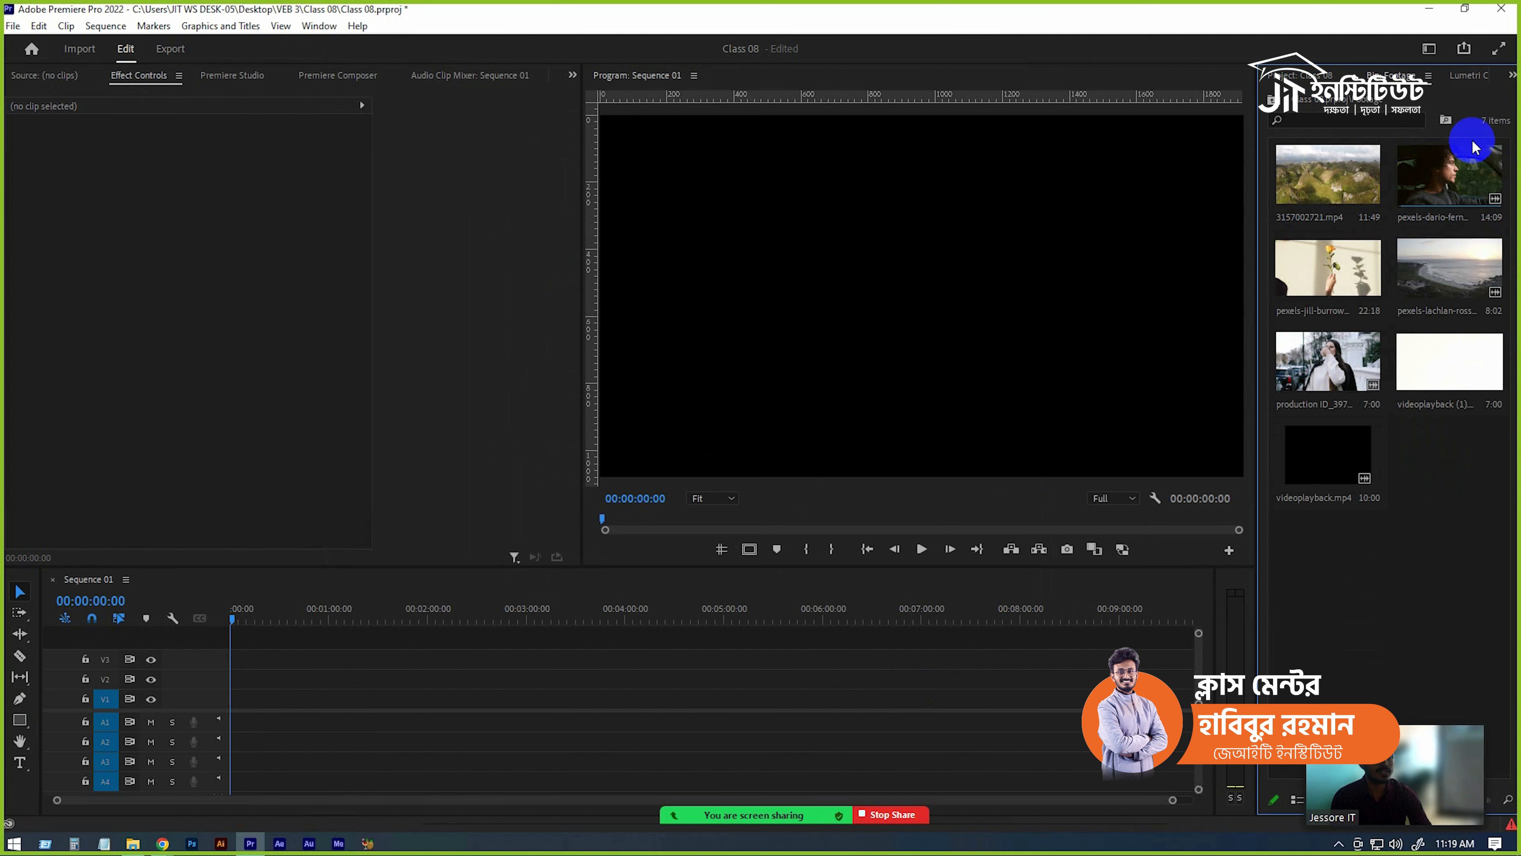
double_click(1444, 170)
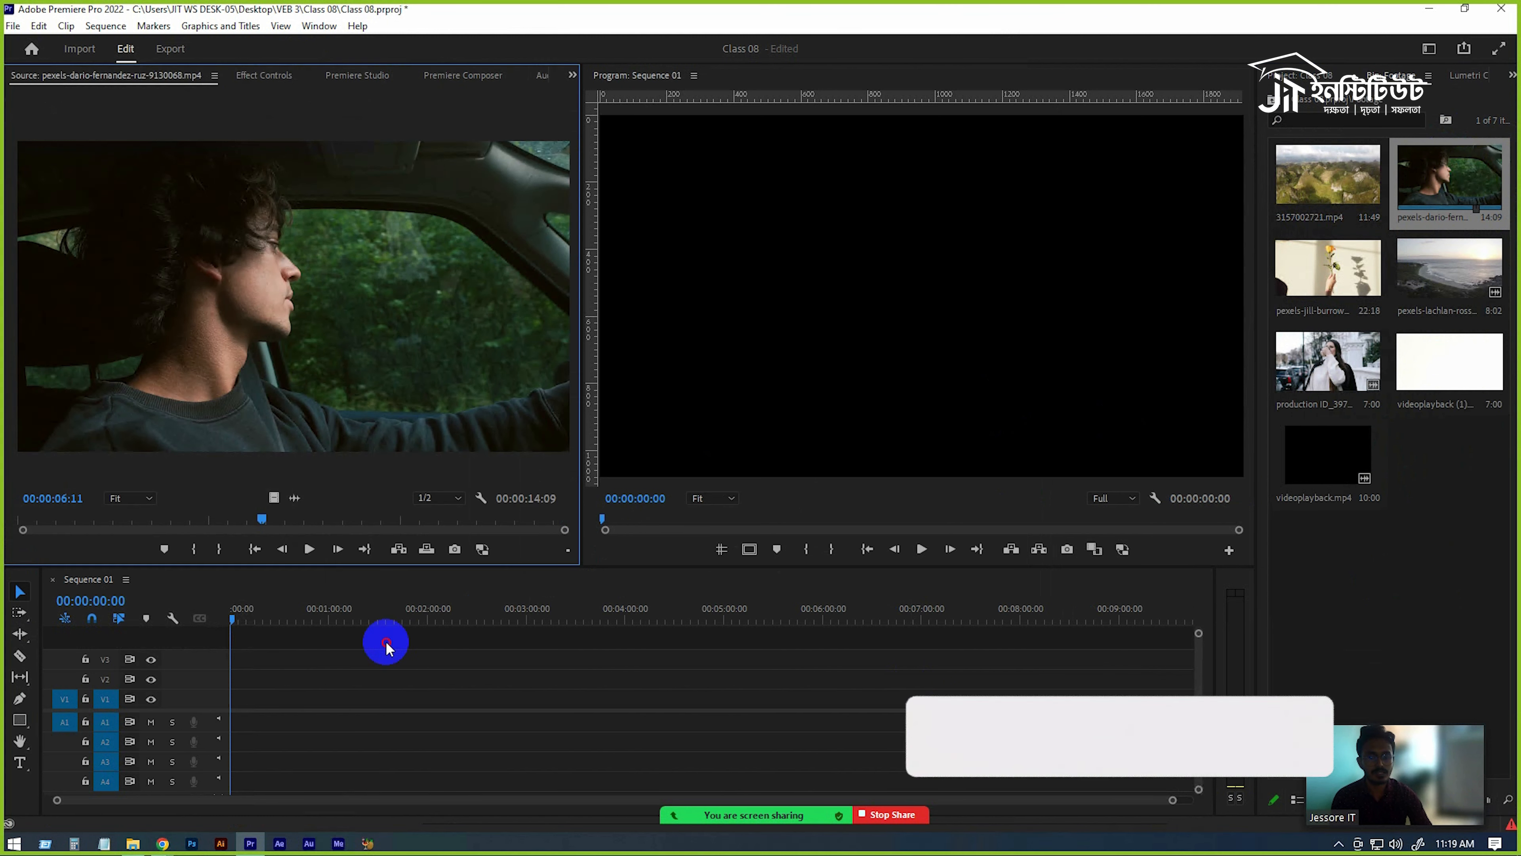
drag(1450, 176, 224, 705)
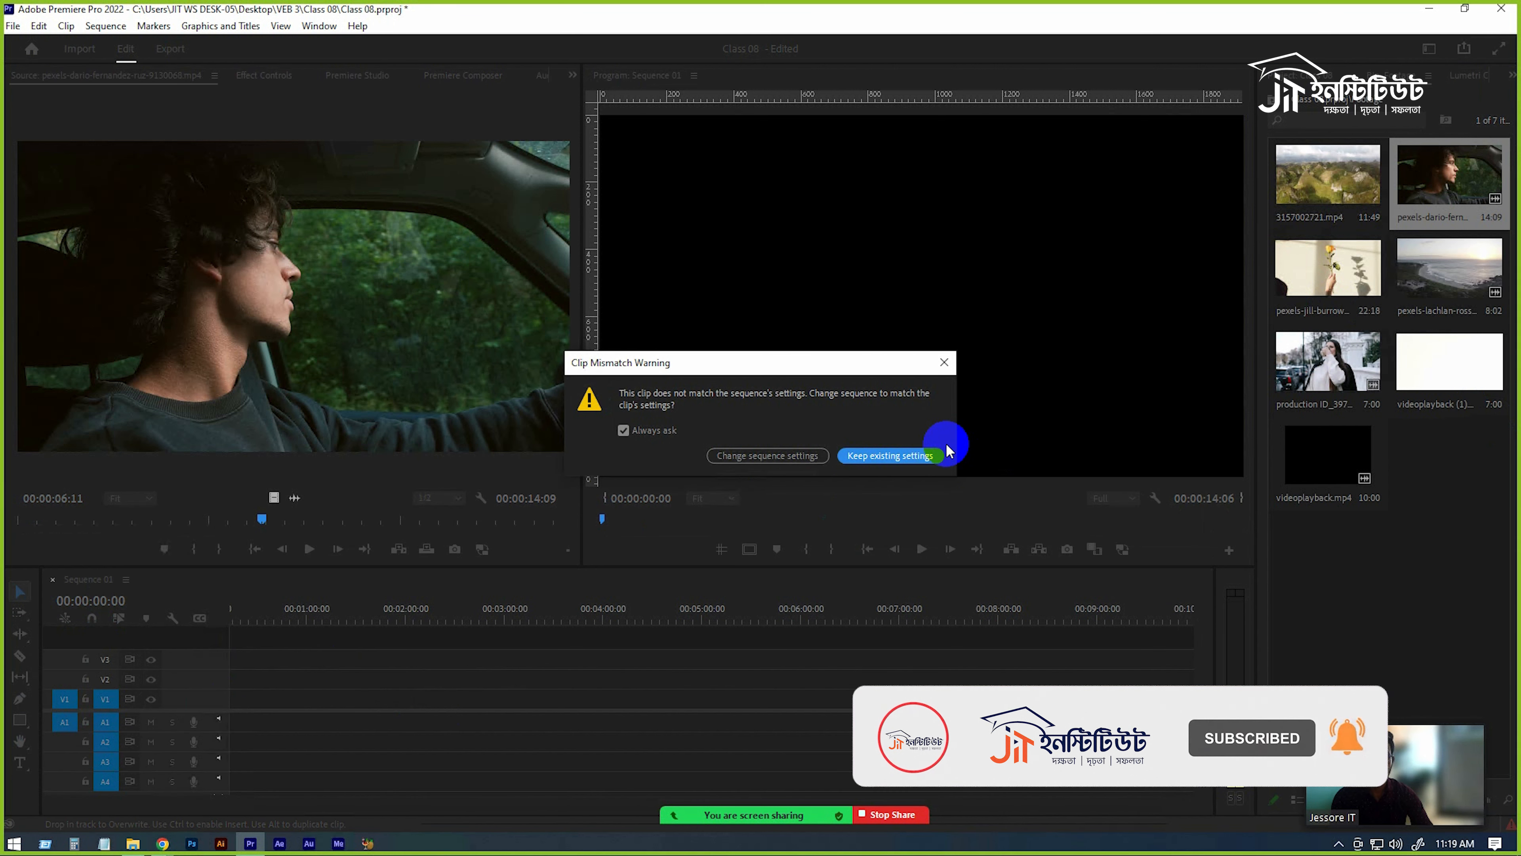
click(917, 454)
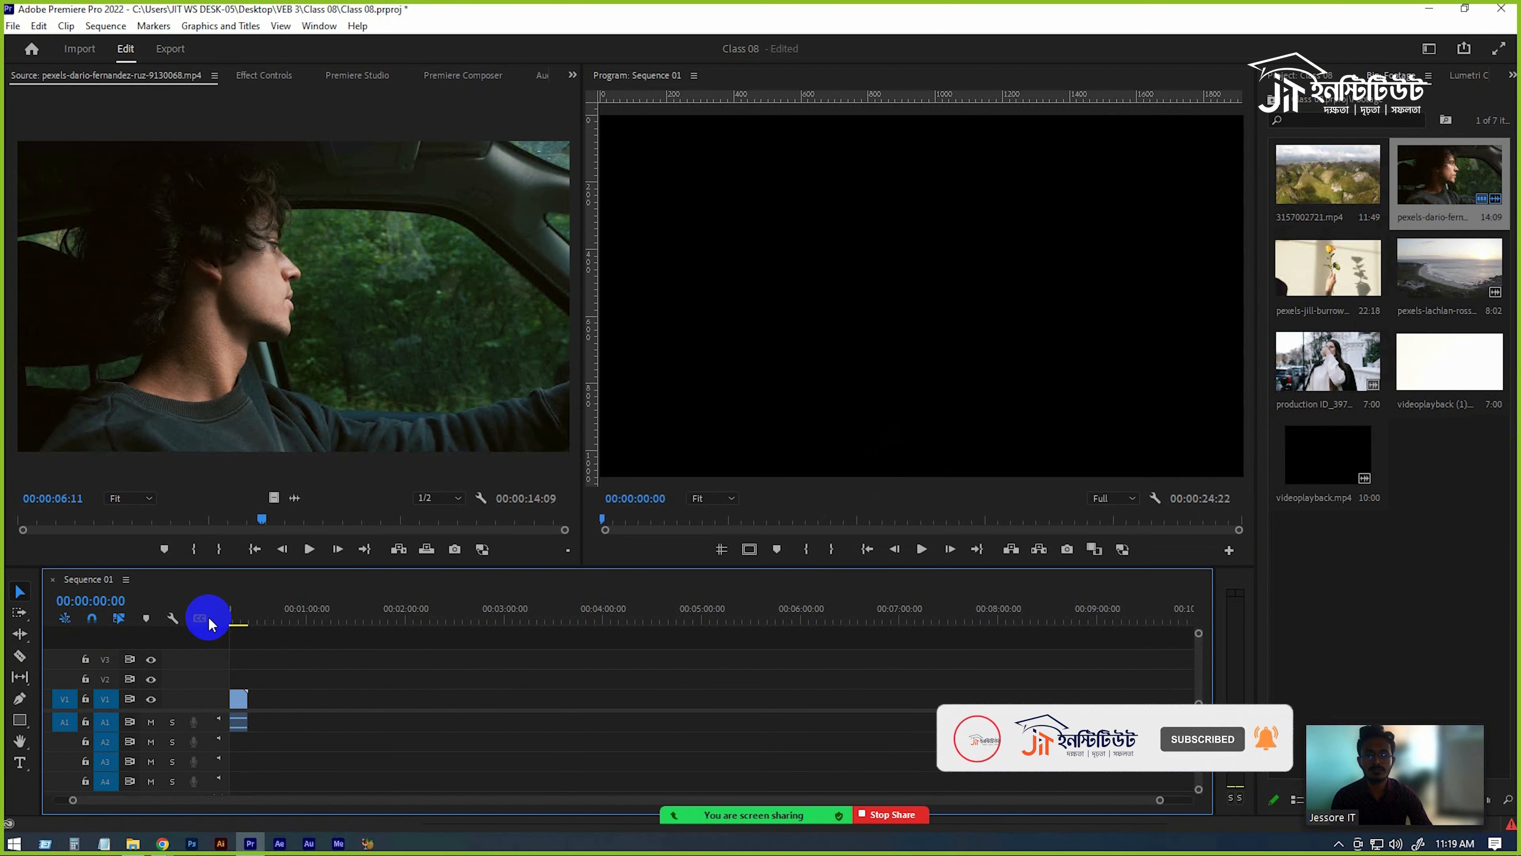
Place the beach sunset clip directly after the car clip on V1 and play back across the cut
scroll(258, 691, up, 1)
click(257, 701)
mouse_move(256, 701)
mouse_down()
mouse_move(221, 696)
mouse_move(240, 699)
mouse_up()
drag(1449, 277, 255, 701)
click(251, 617)
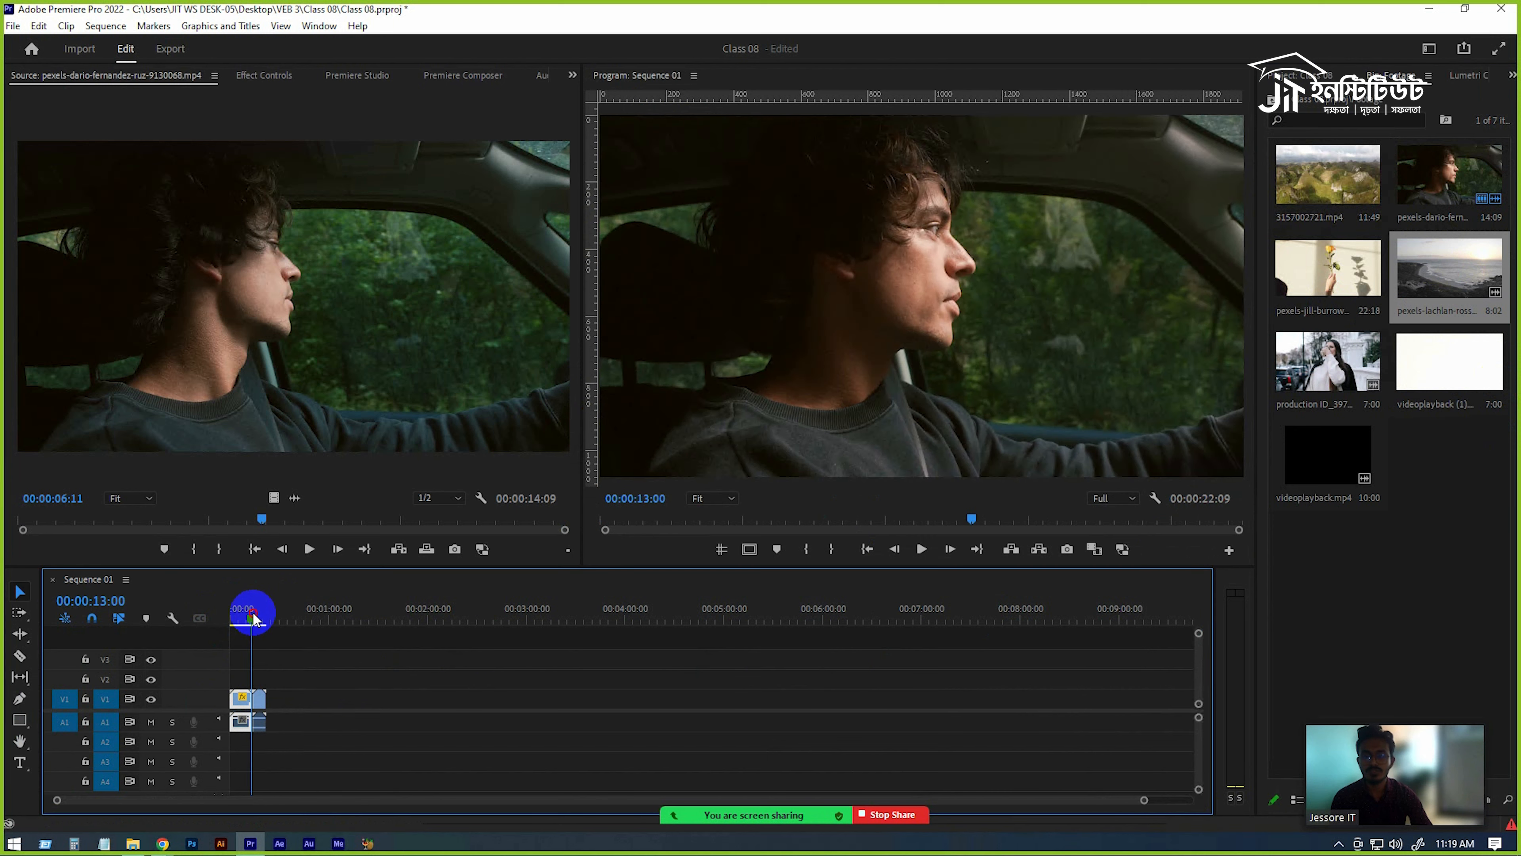
key(space)
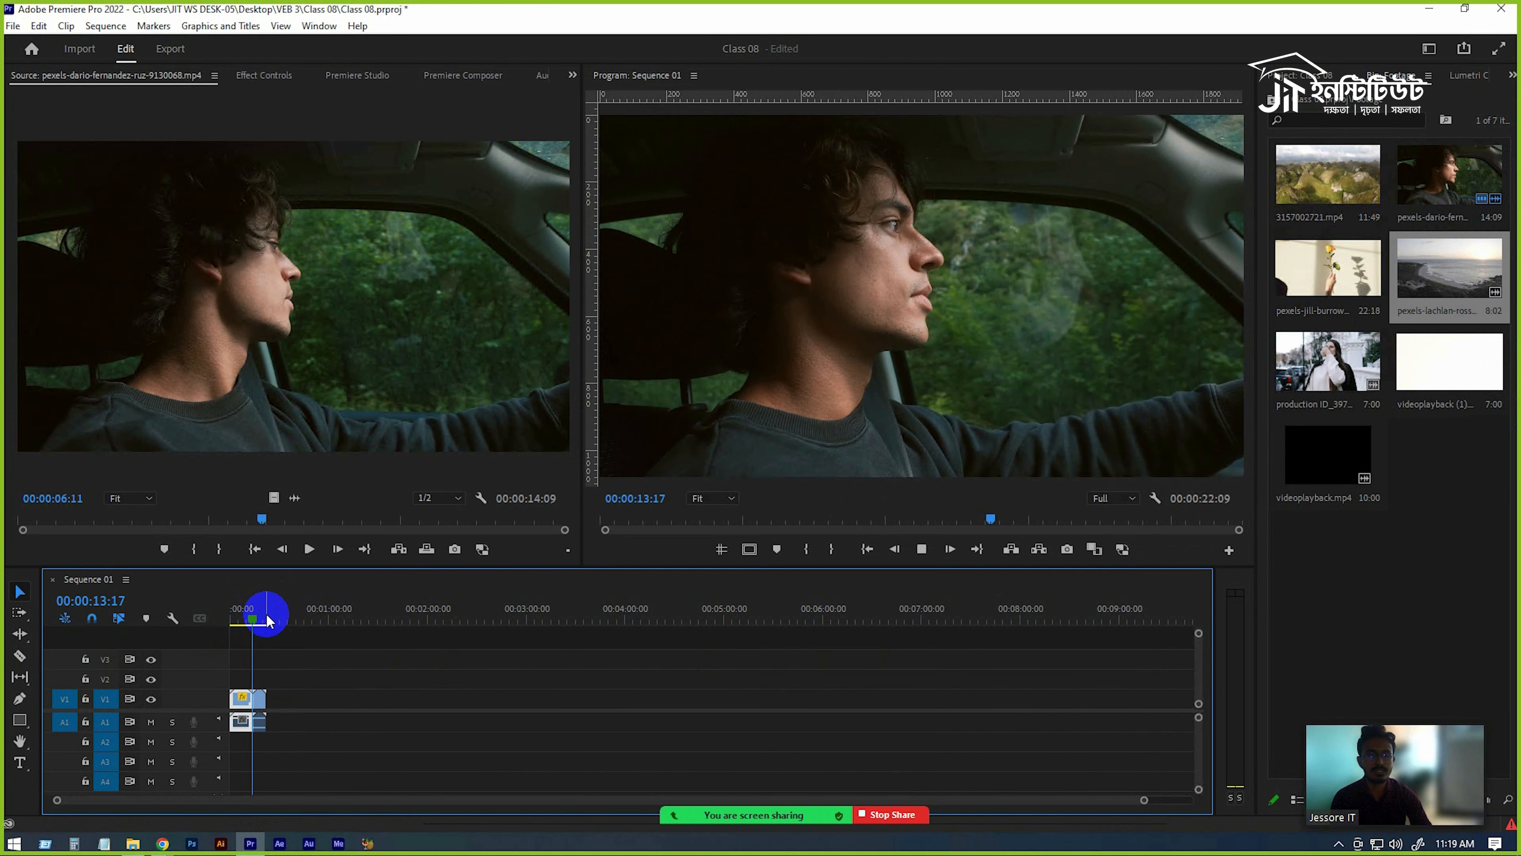
key(space)
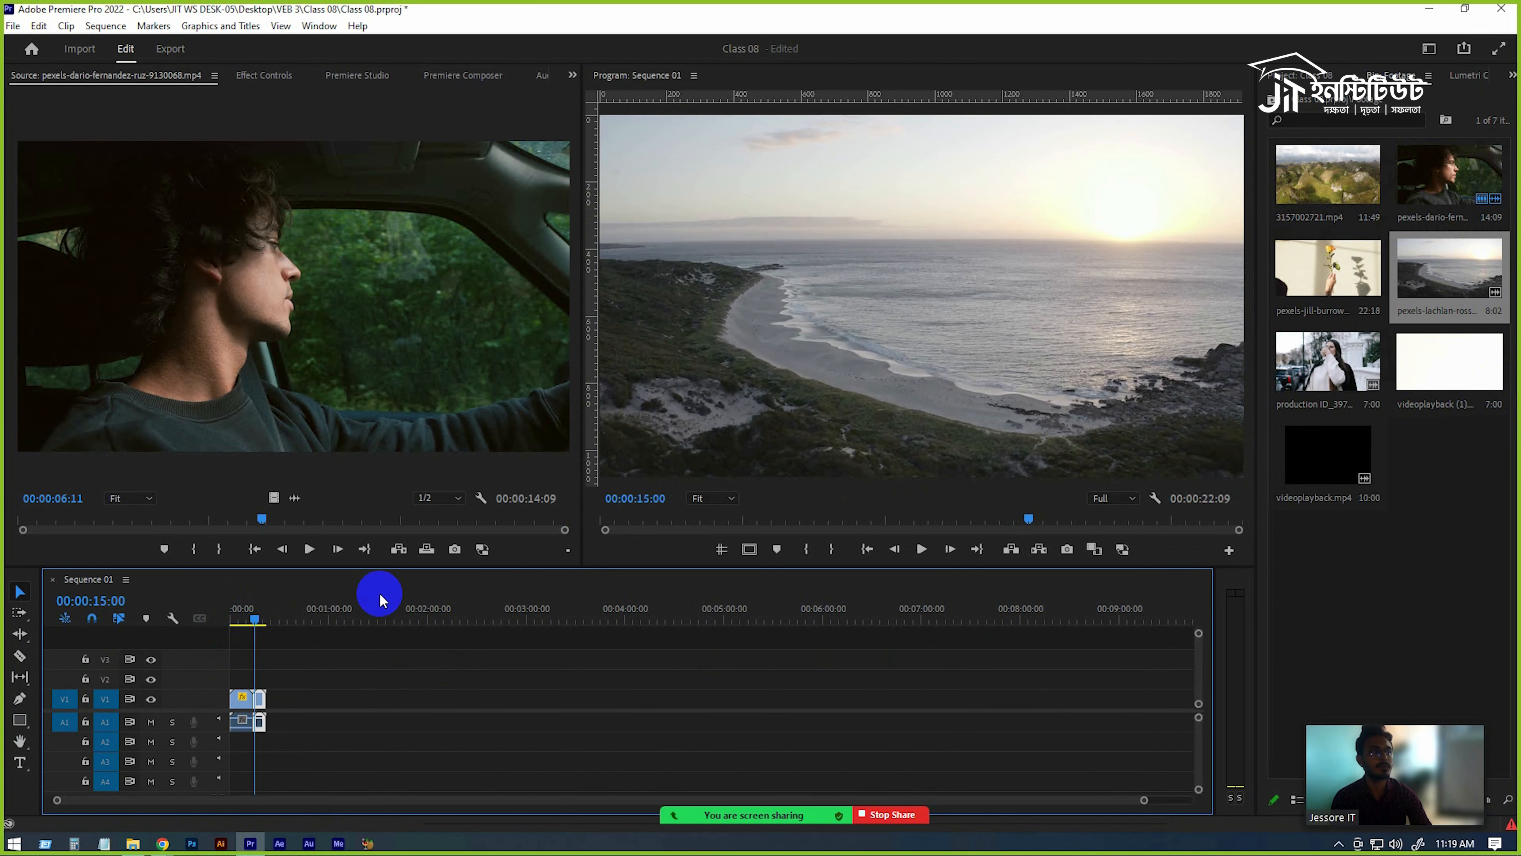
Move the playhead to the cut between the two clips at 00:00:14:07 and show the project's top-level items
drag(1145, 800, 637, 808)
click(650, 622)
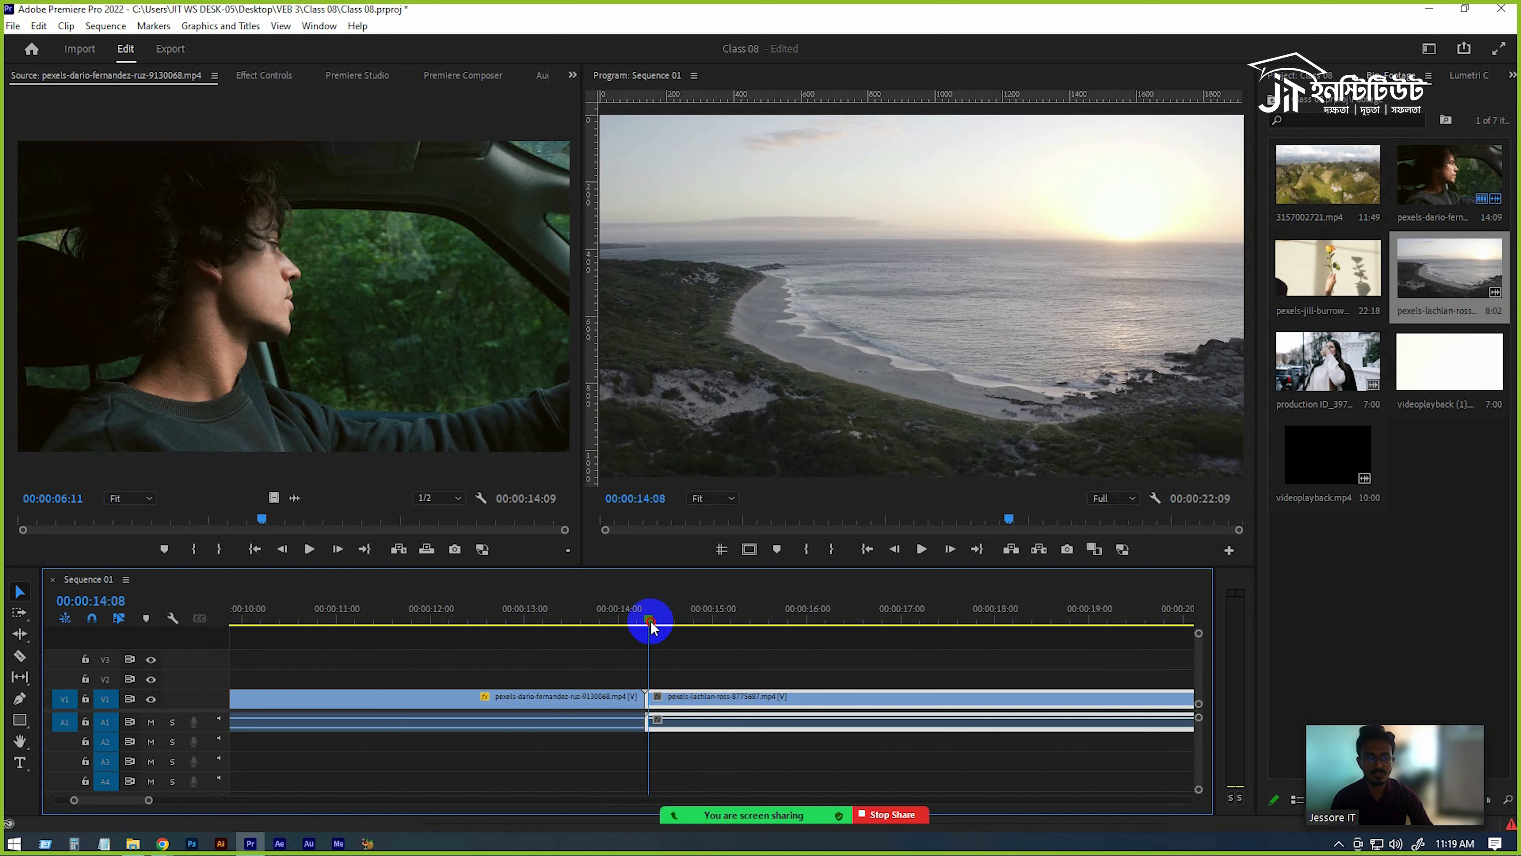
click(633, 619)
mouse_move(633, 621)
mouse_down()
mouse_move(594, 621)
mouse_move(646, 627)
mouse_up()
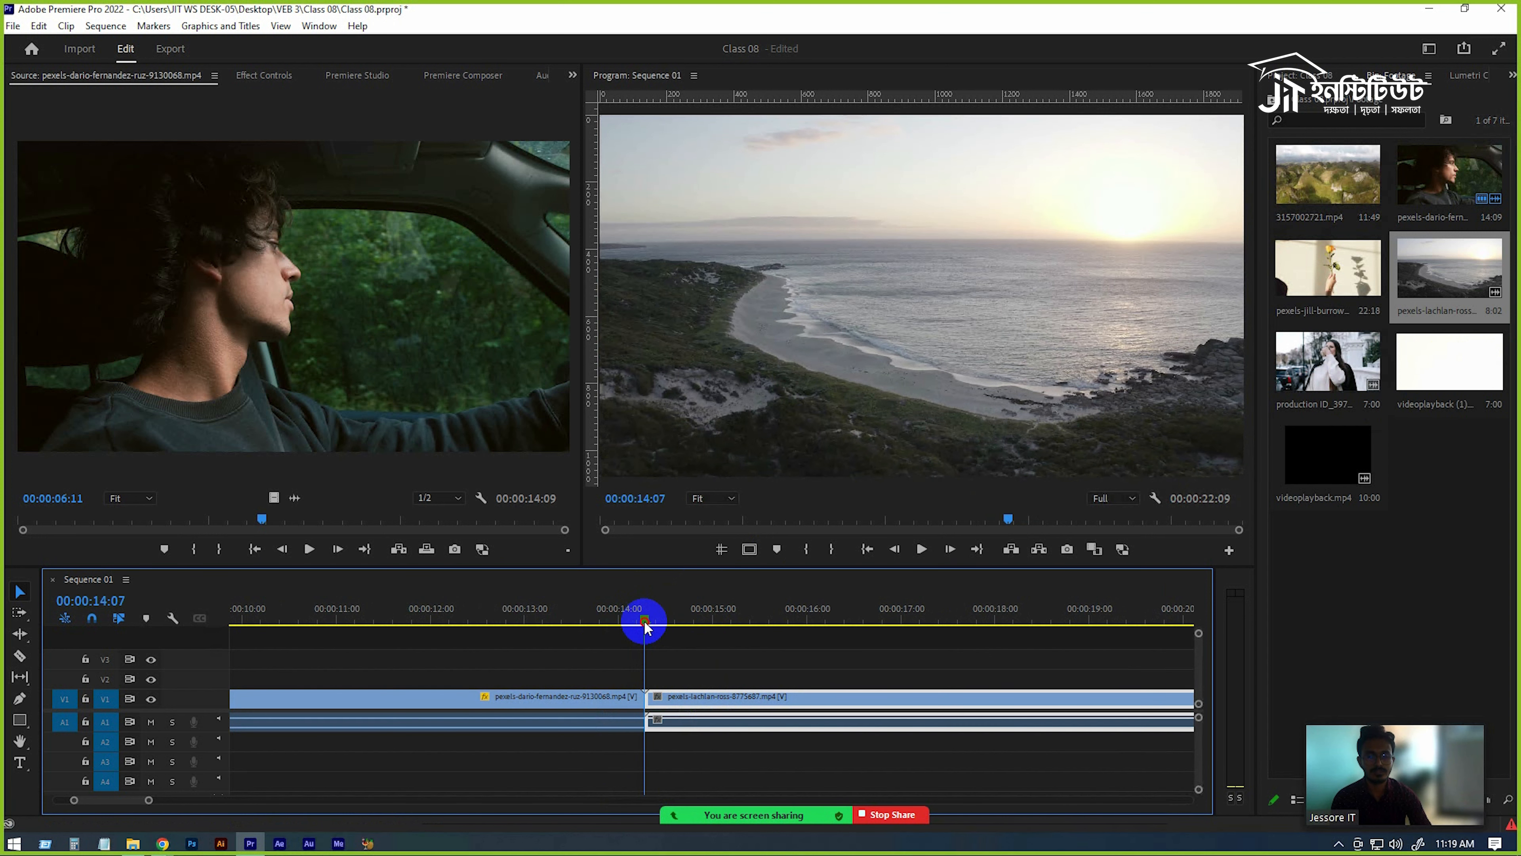
click(657, 695)
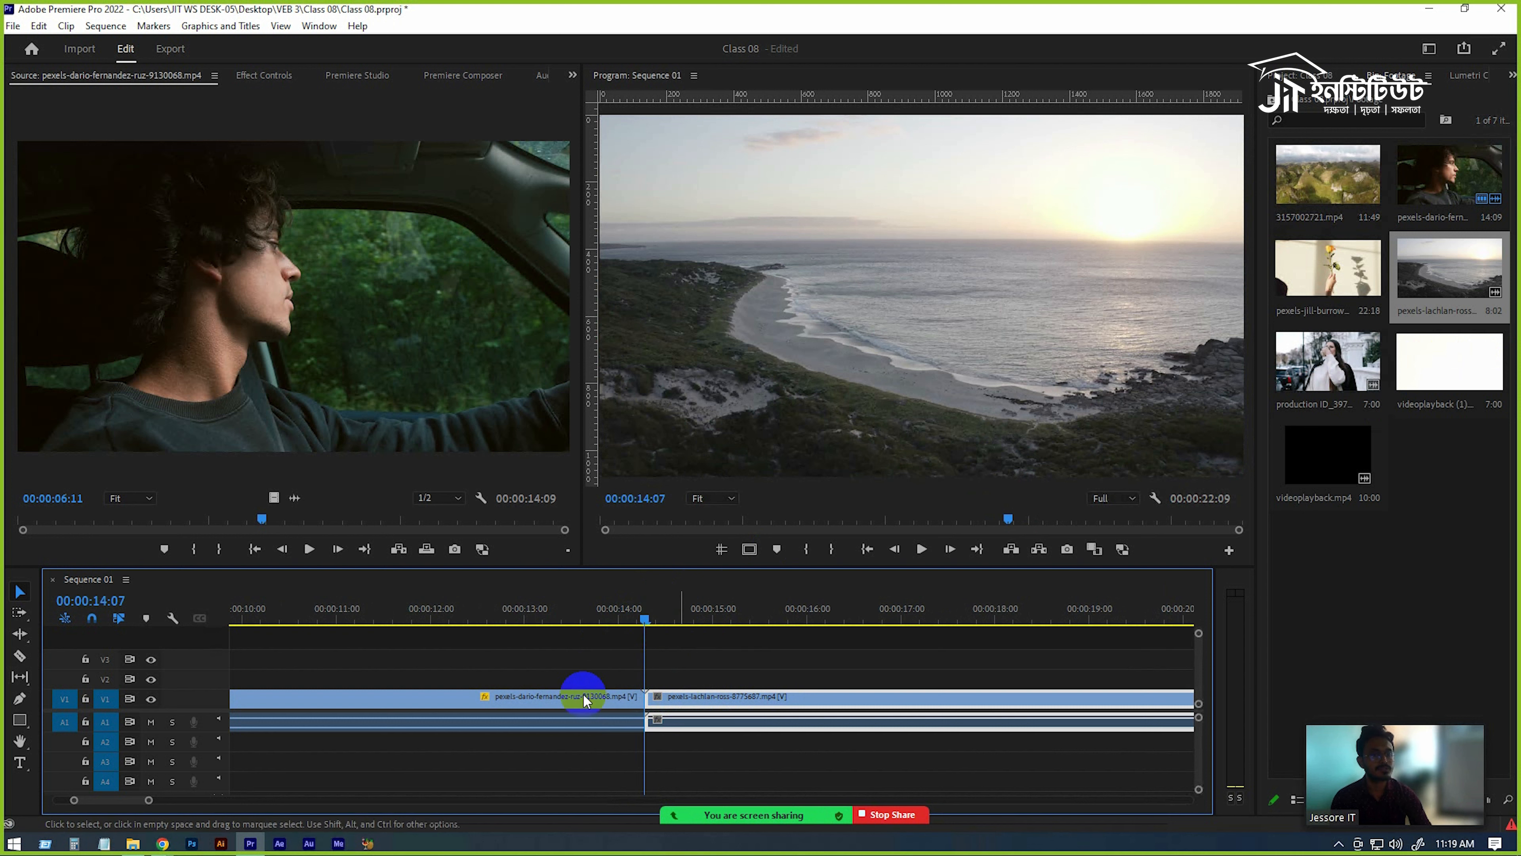
click(305, 815)
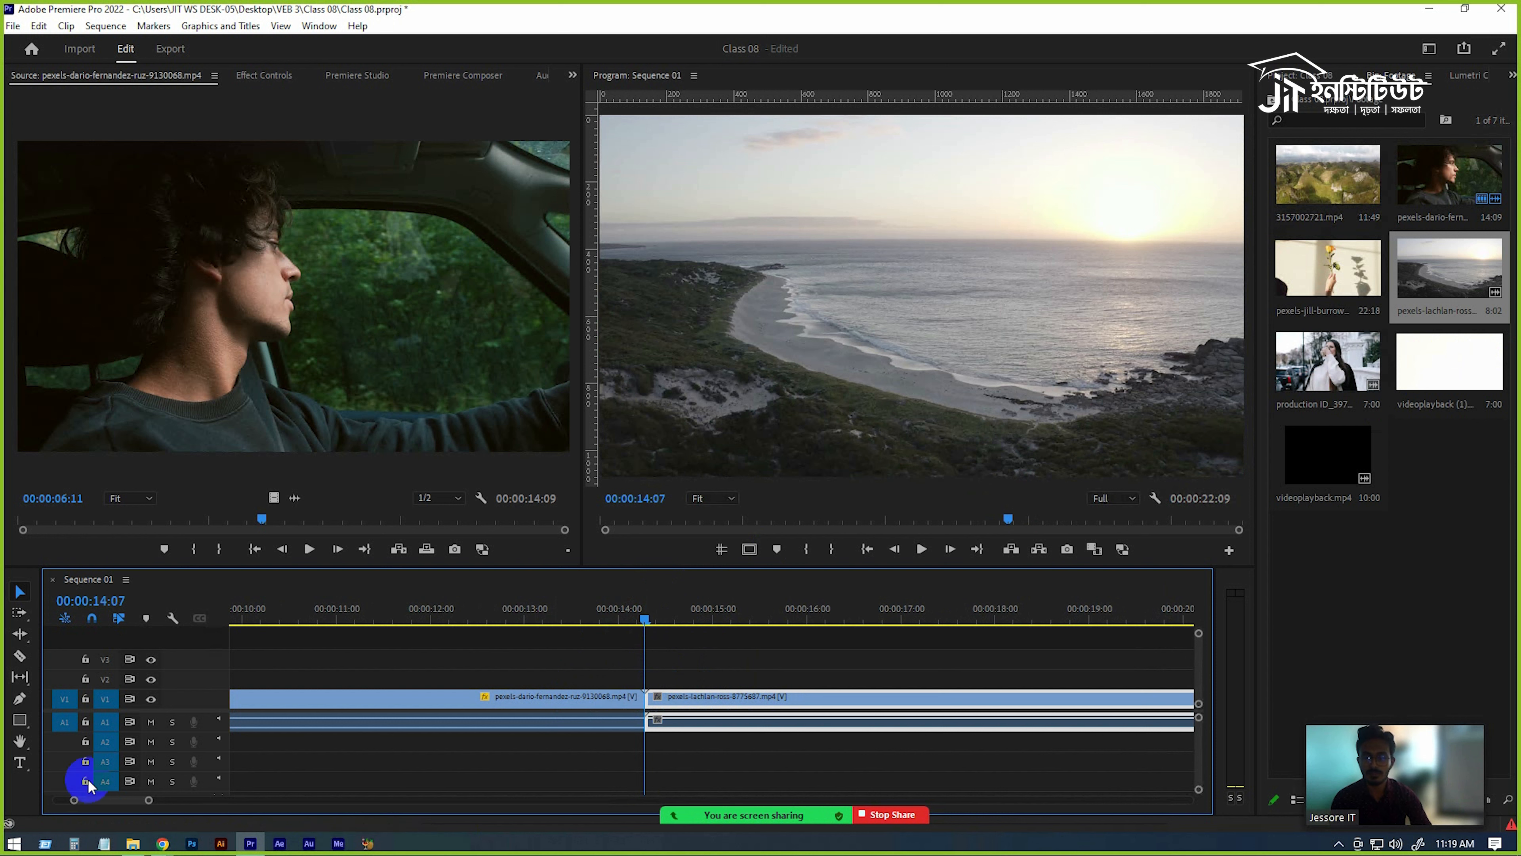
drag(148, 801, 107, 800)
click(719, 692)
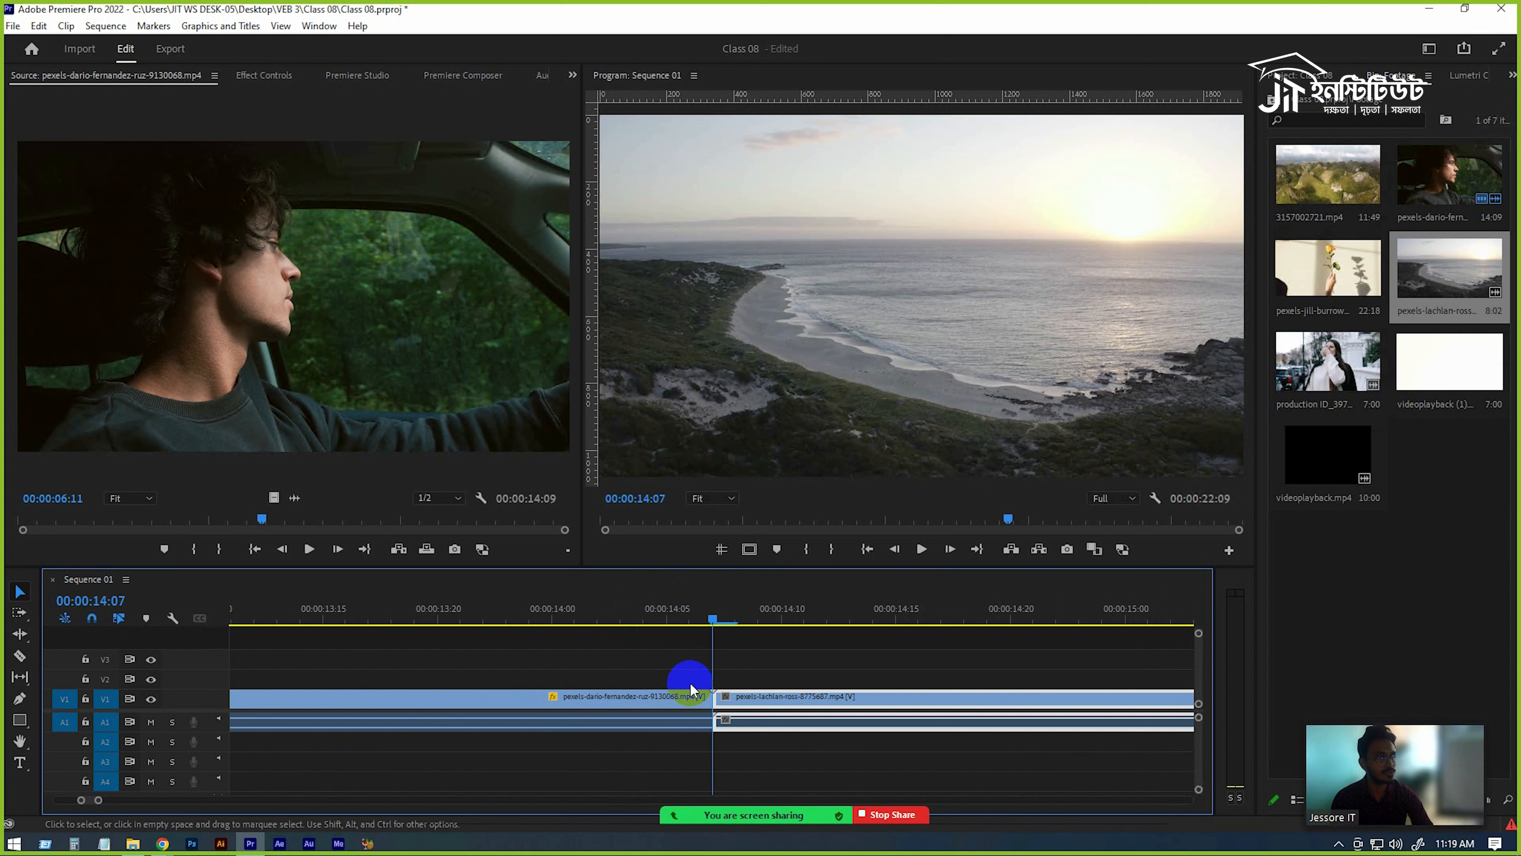
drag(100, 801, 174, 800)
click(1298, 75)
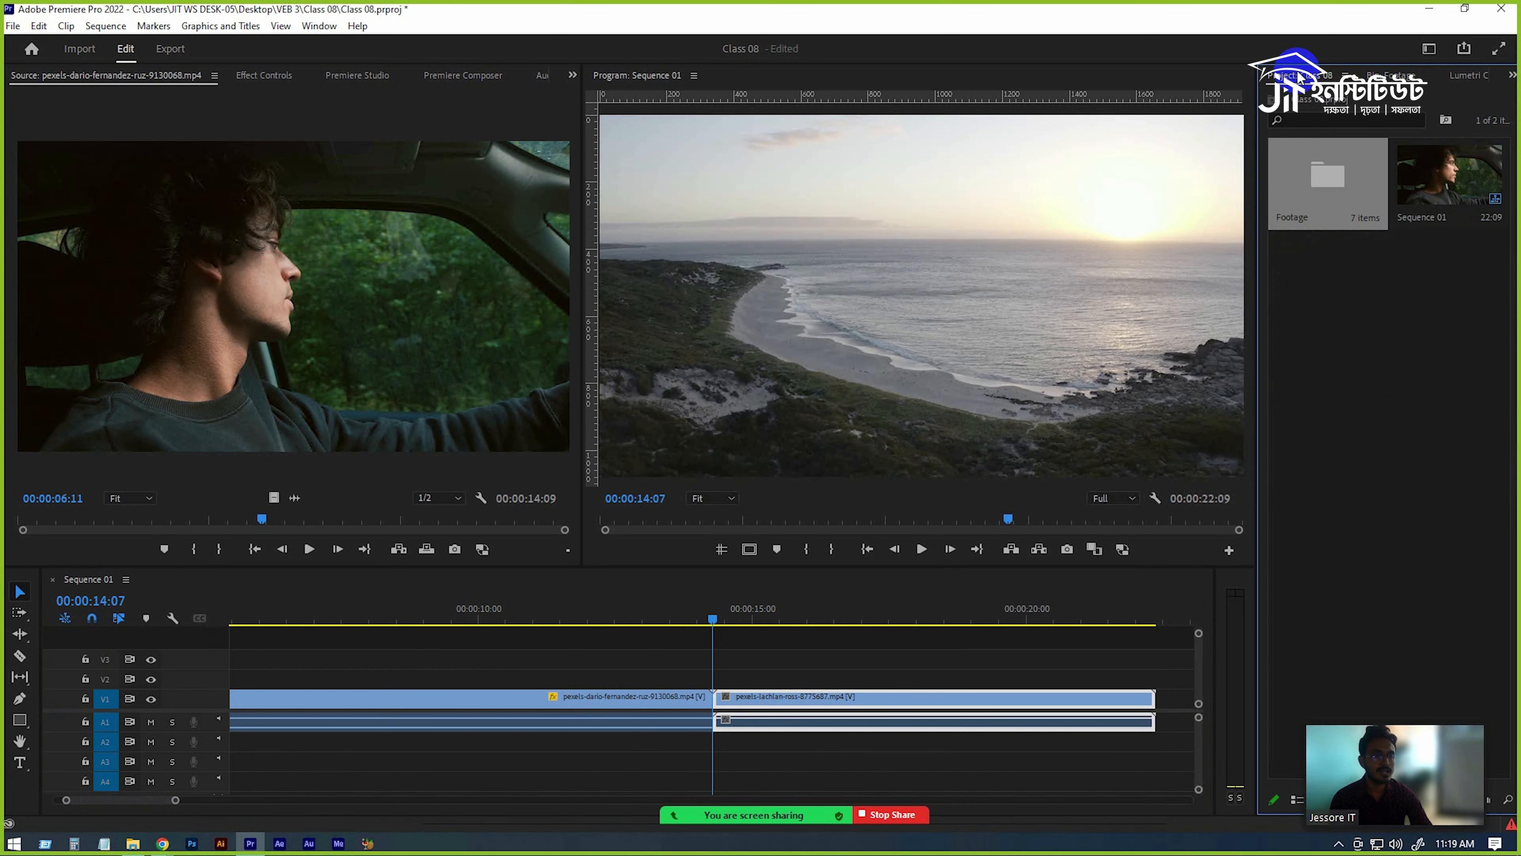
right_click(1339, 309)
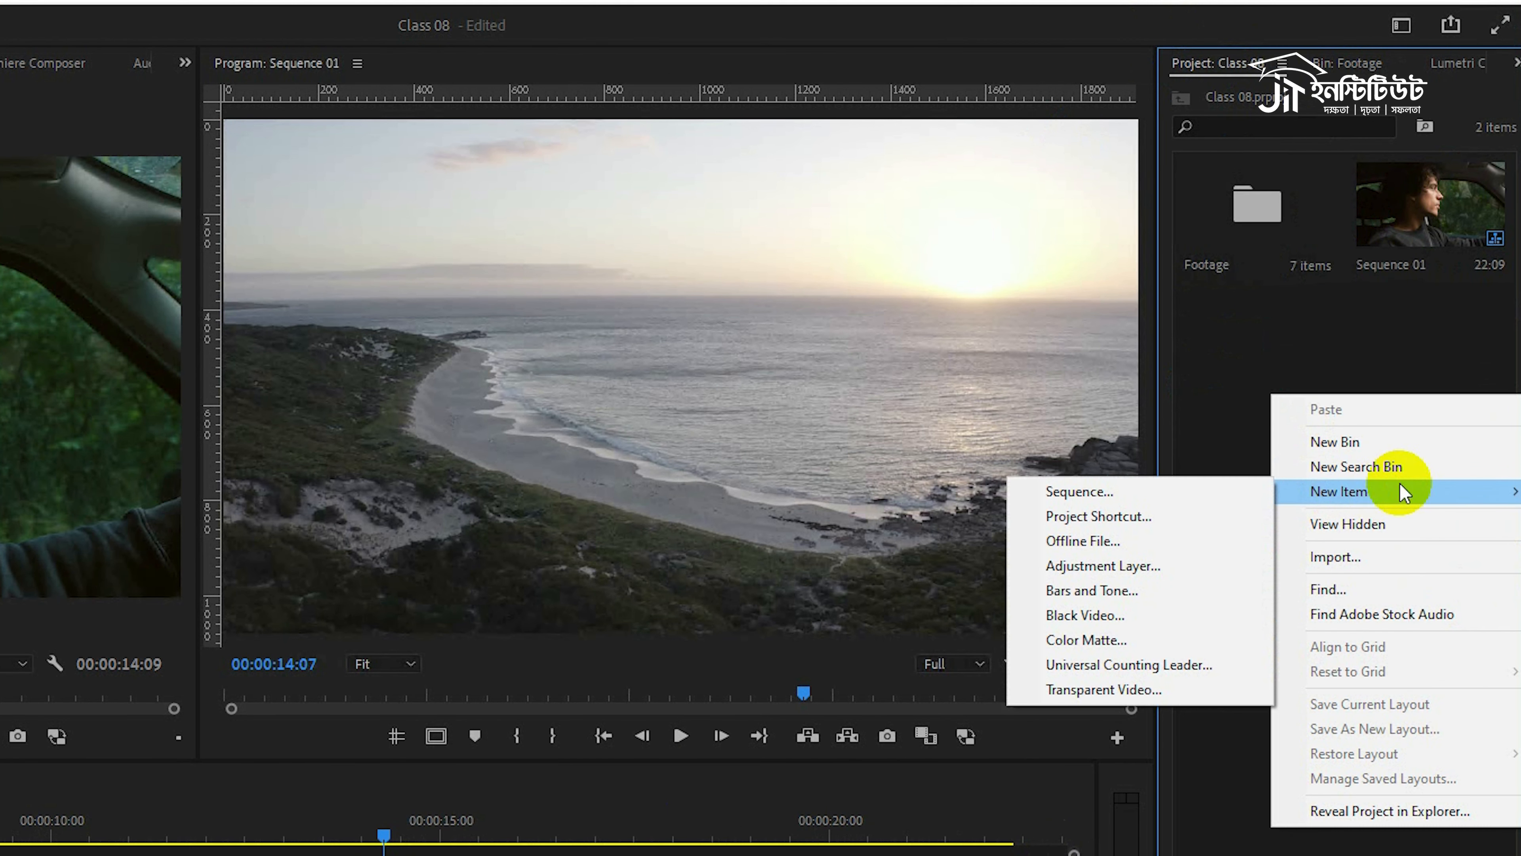
right_click(1212, 342)
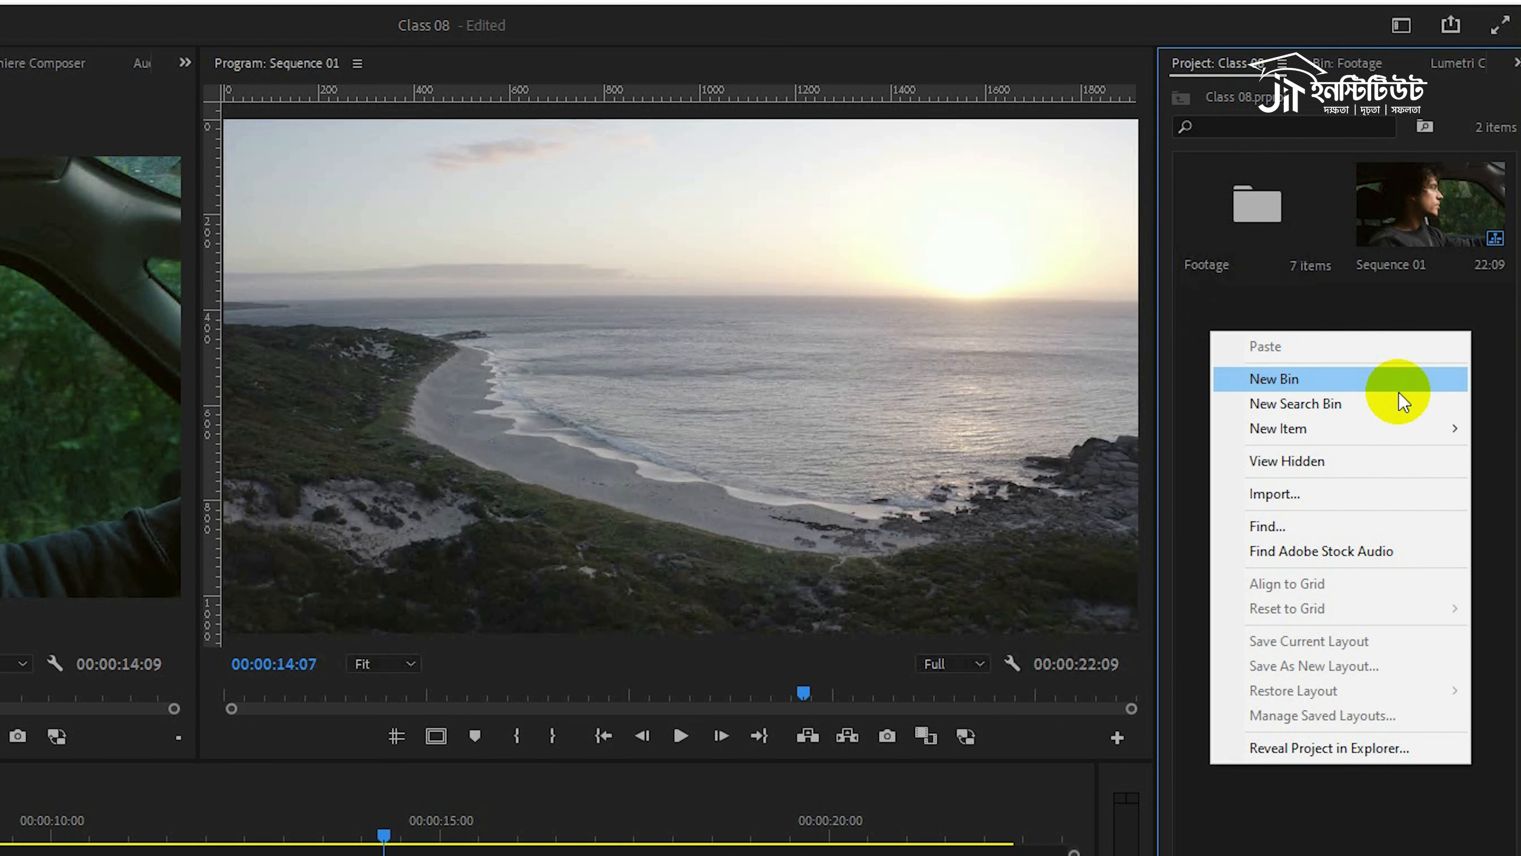
mouse_move(1396, 431)
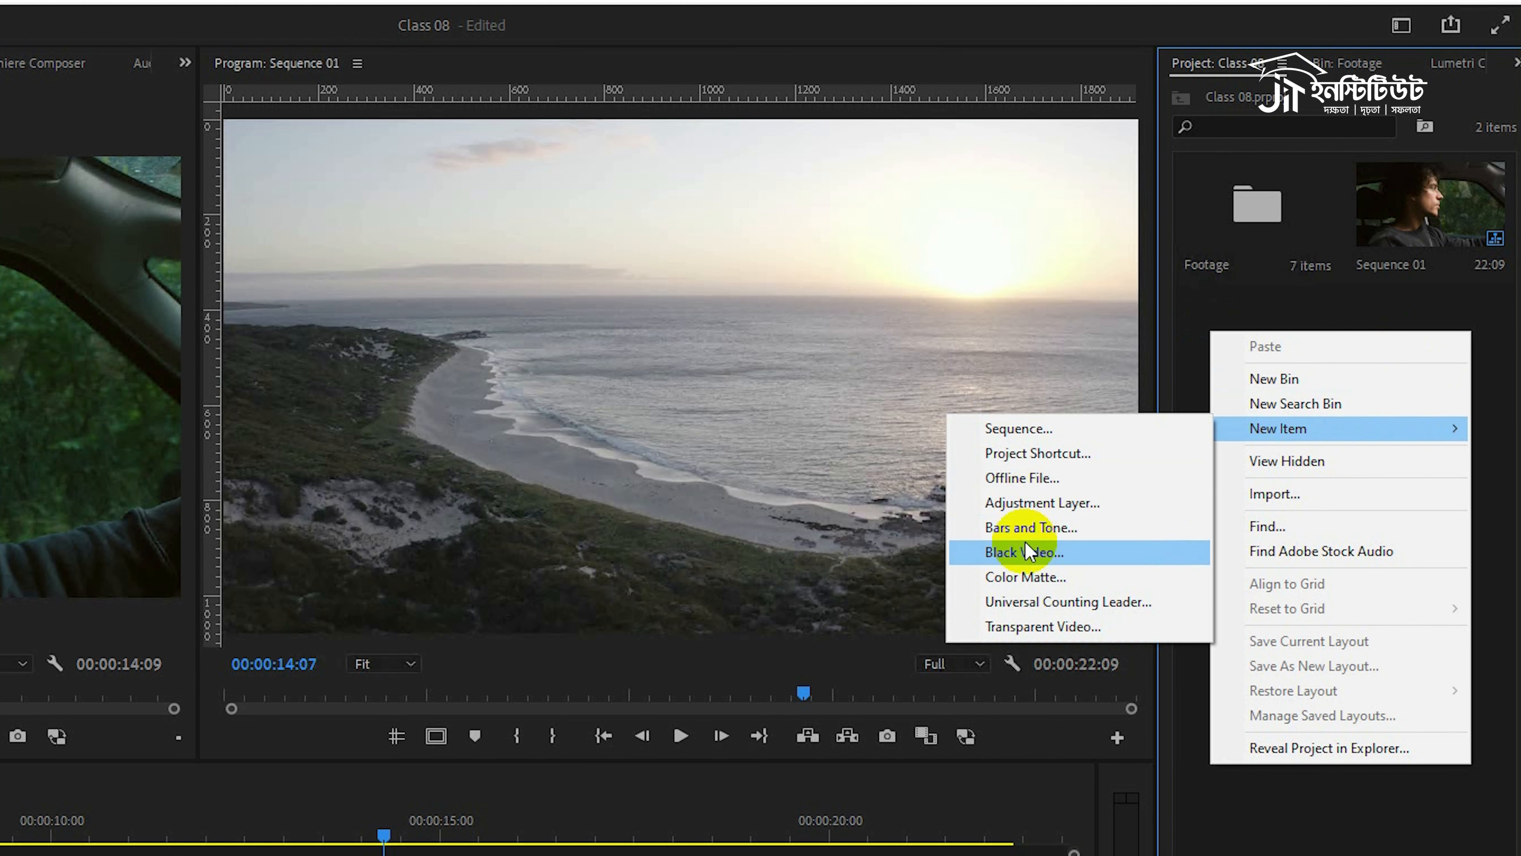
click(1314, 296)
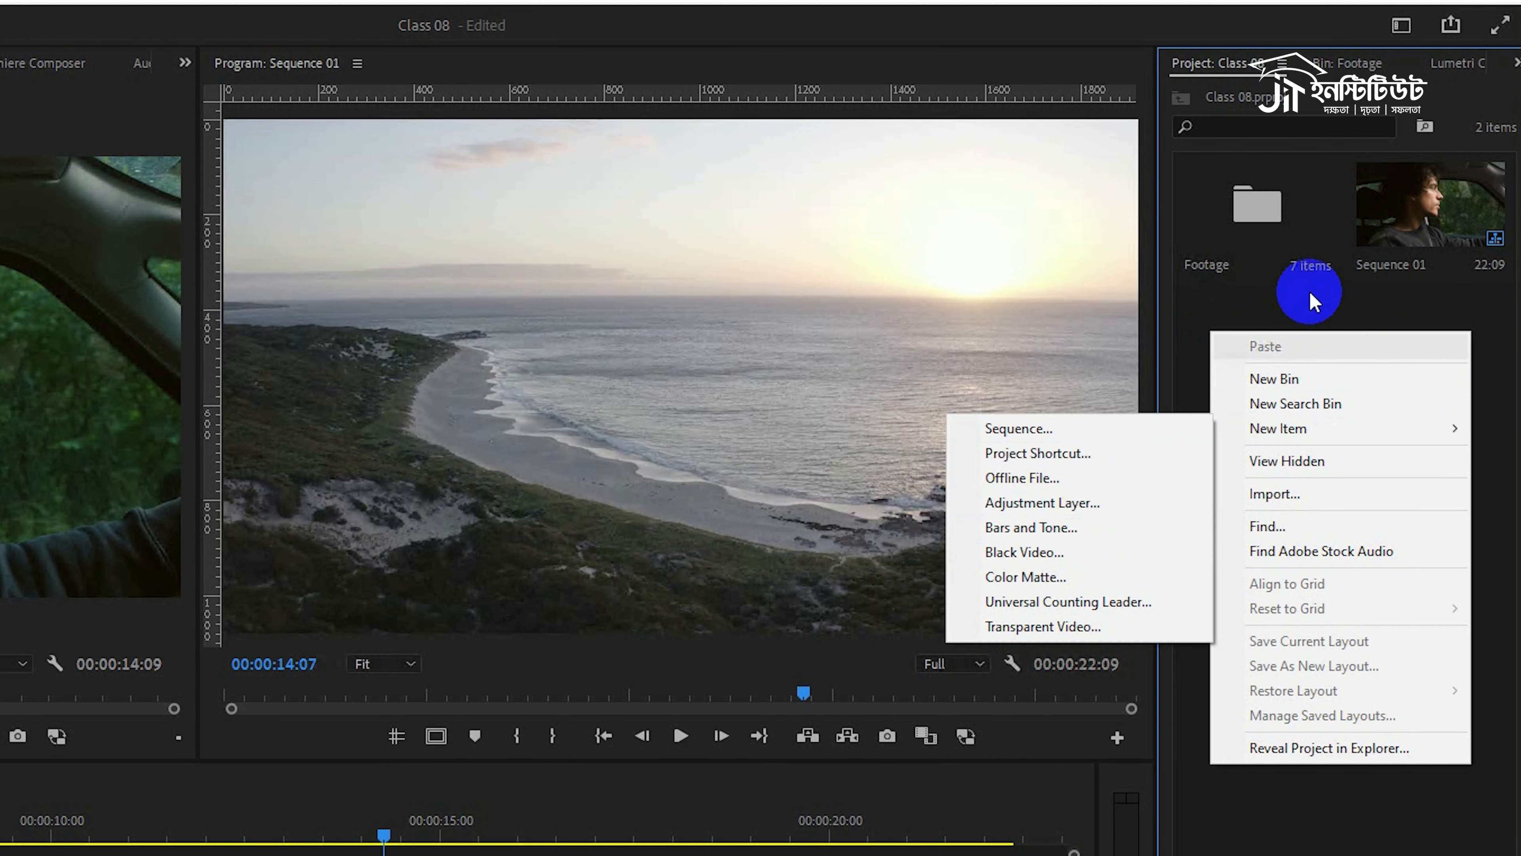
drag(1250, 313, 1421, 701)
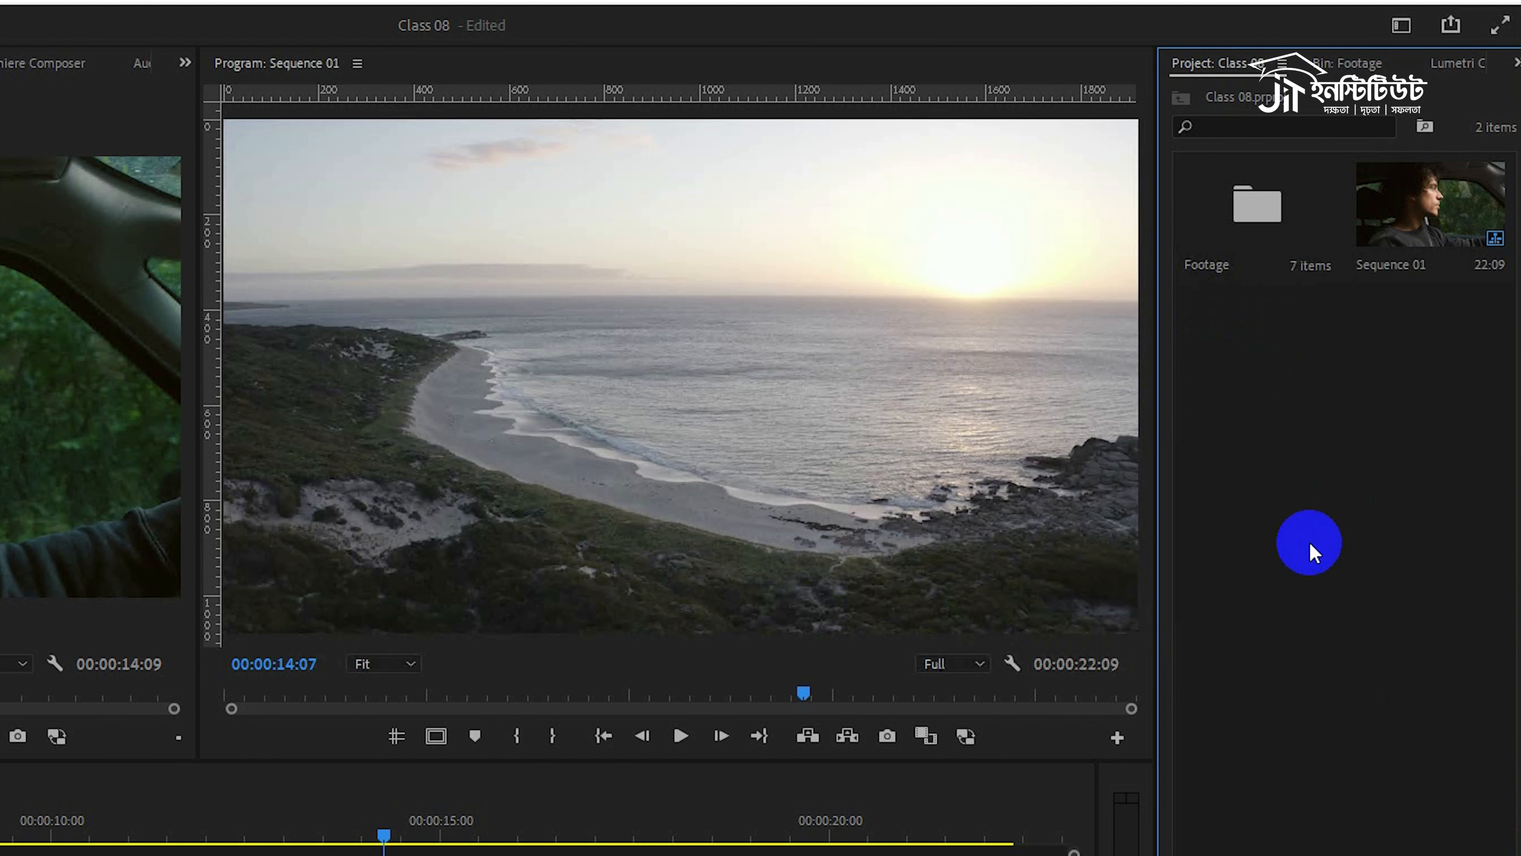
right_click(1272, 514)
right_click(1223, 581)
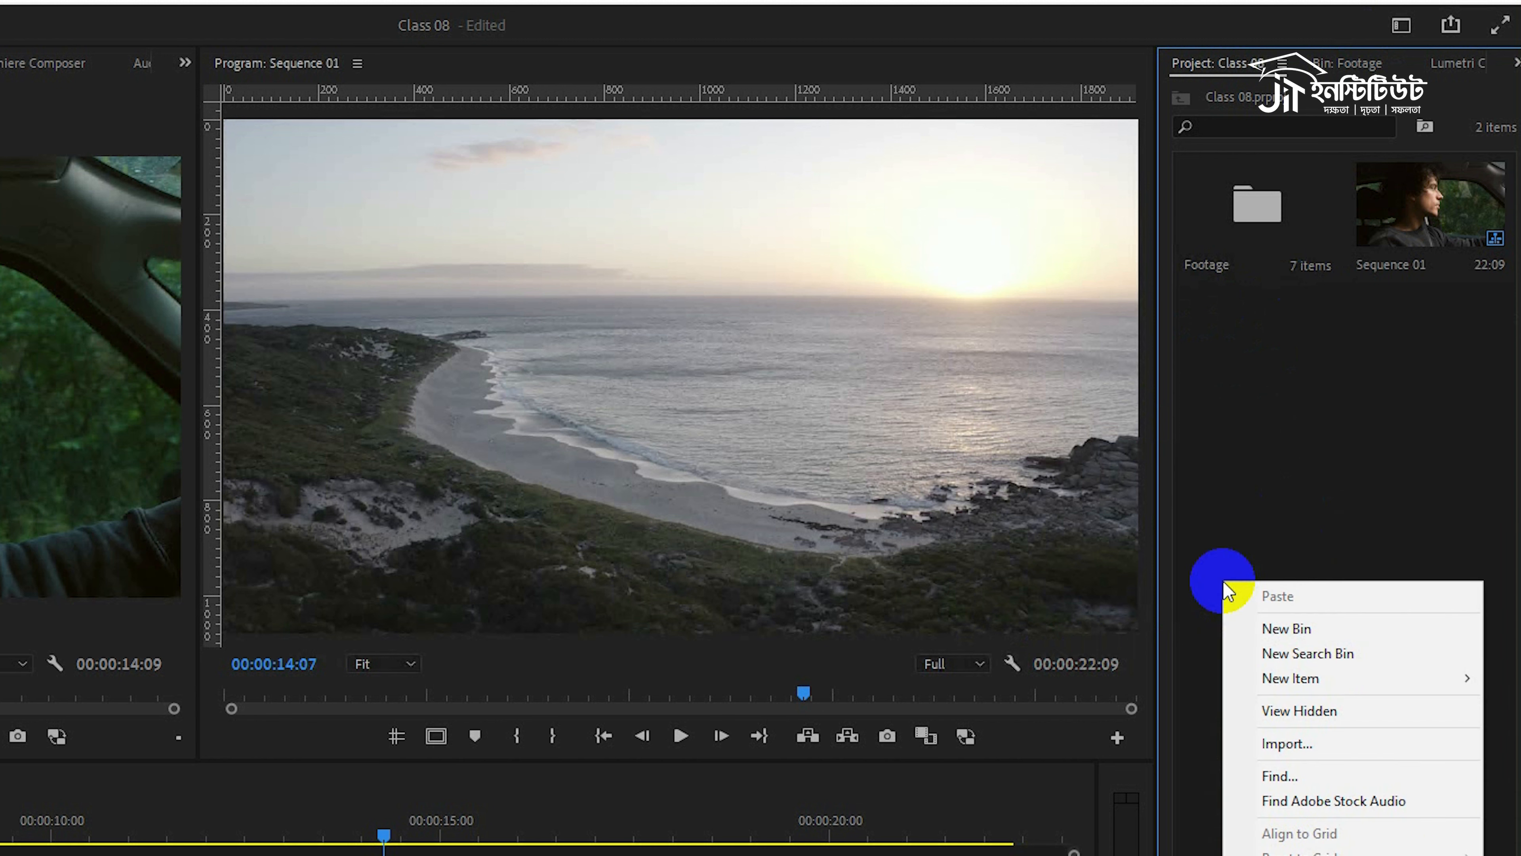
click(1479, 486)
right_click(1467, 492)
right_click(1420, 210)
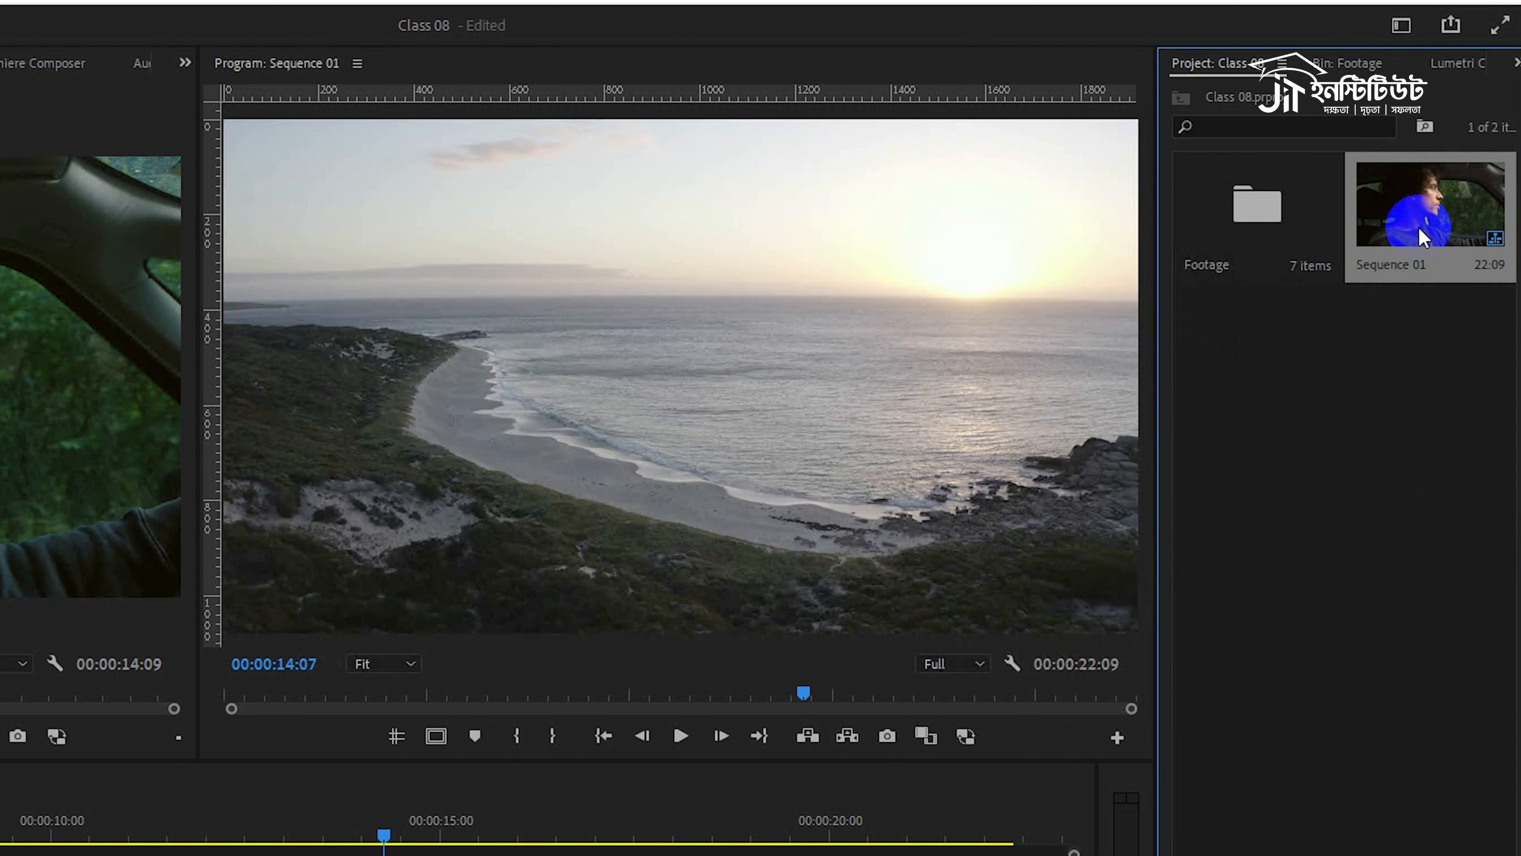
click(1242, 532)
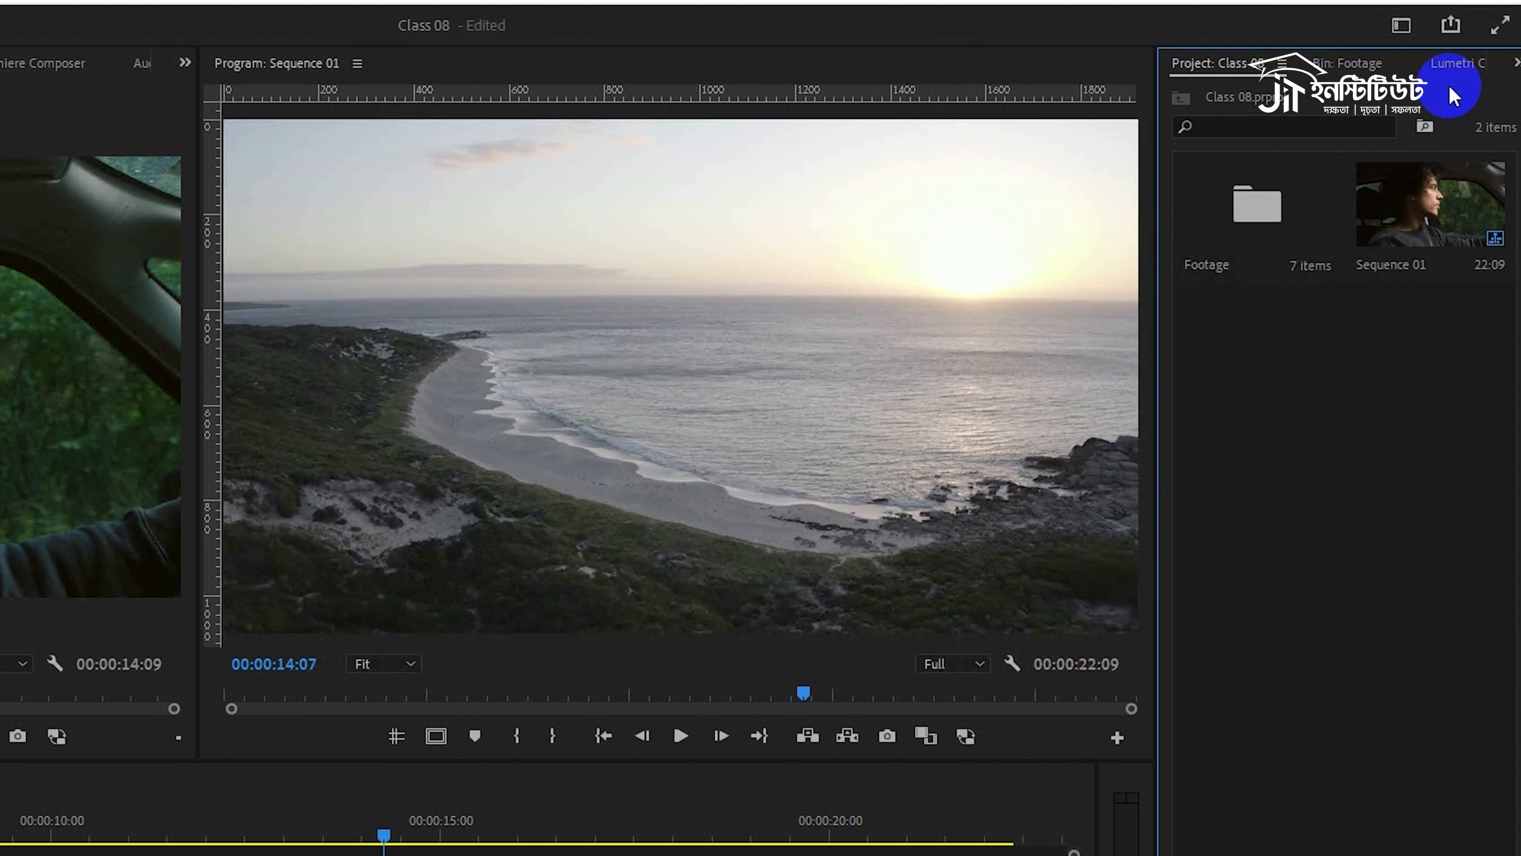
Create a new adjustment layer of 1920 × 1080 at 25 fps with square pixels in the project
right_click(1411, 113)
mouse_move(1413, 210)
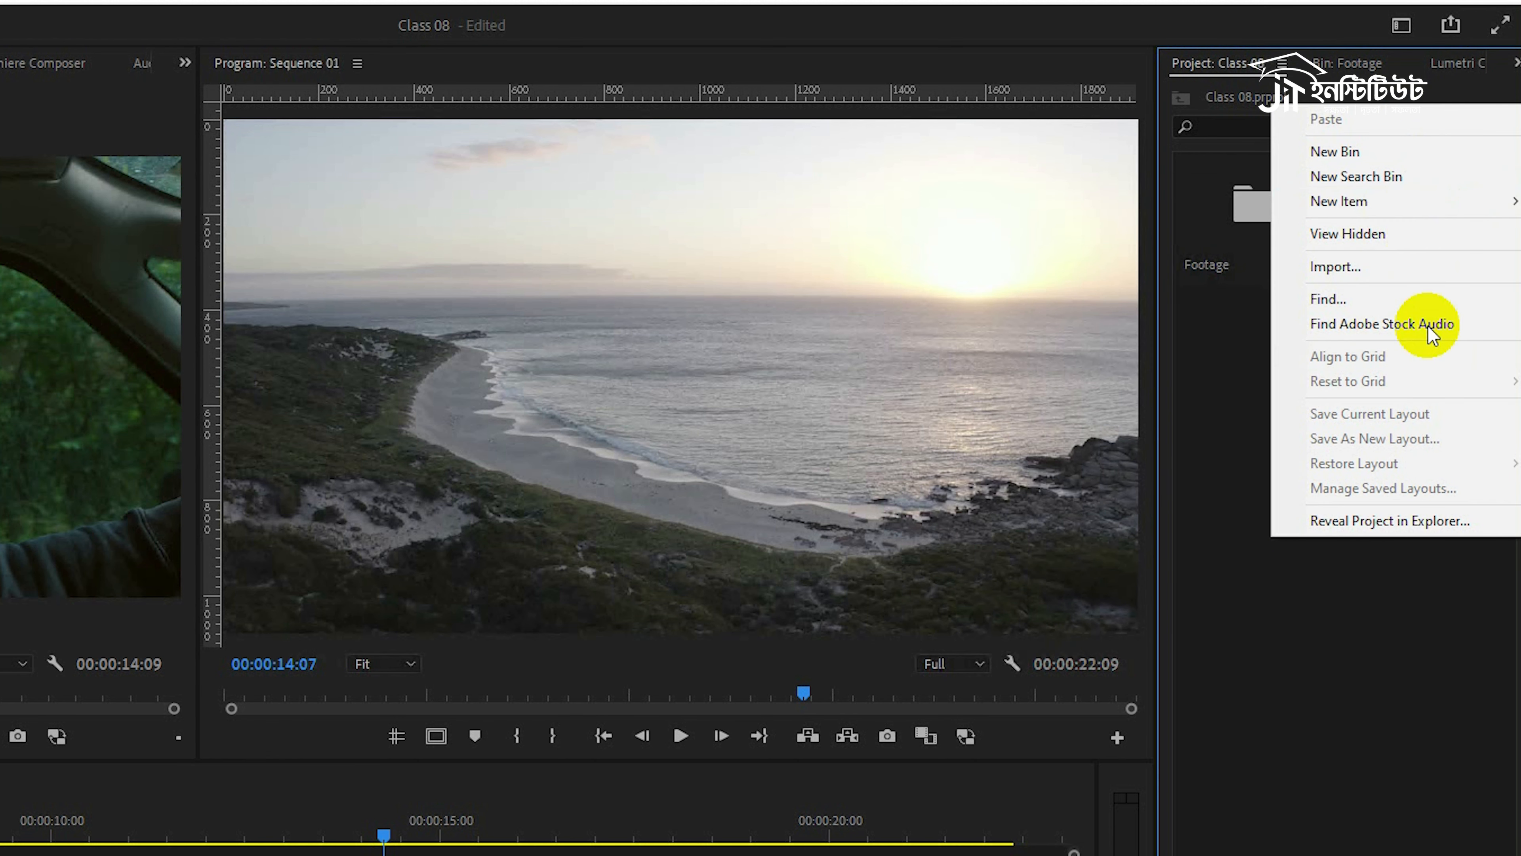
mouse_move(1476, 211)
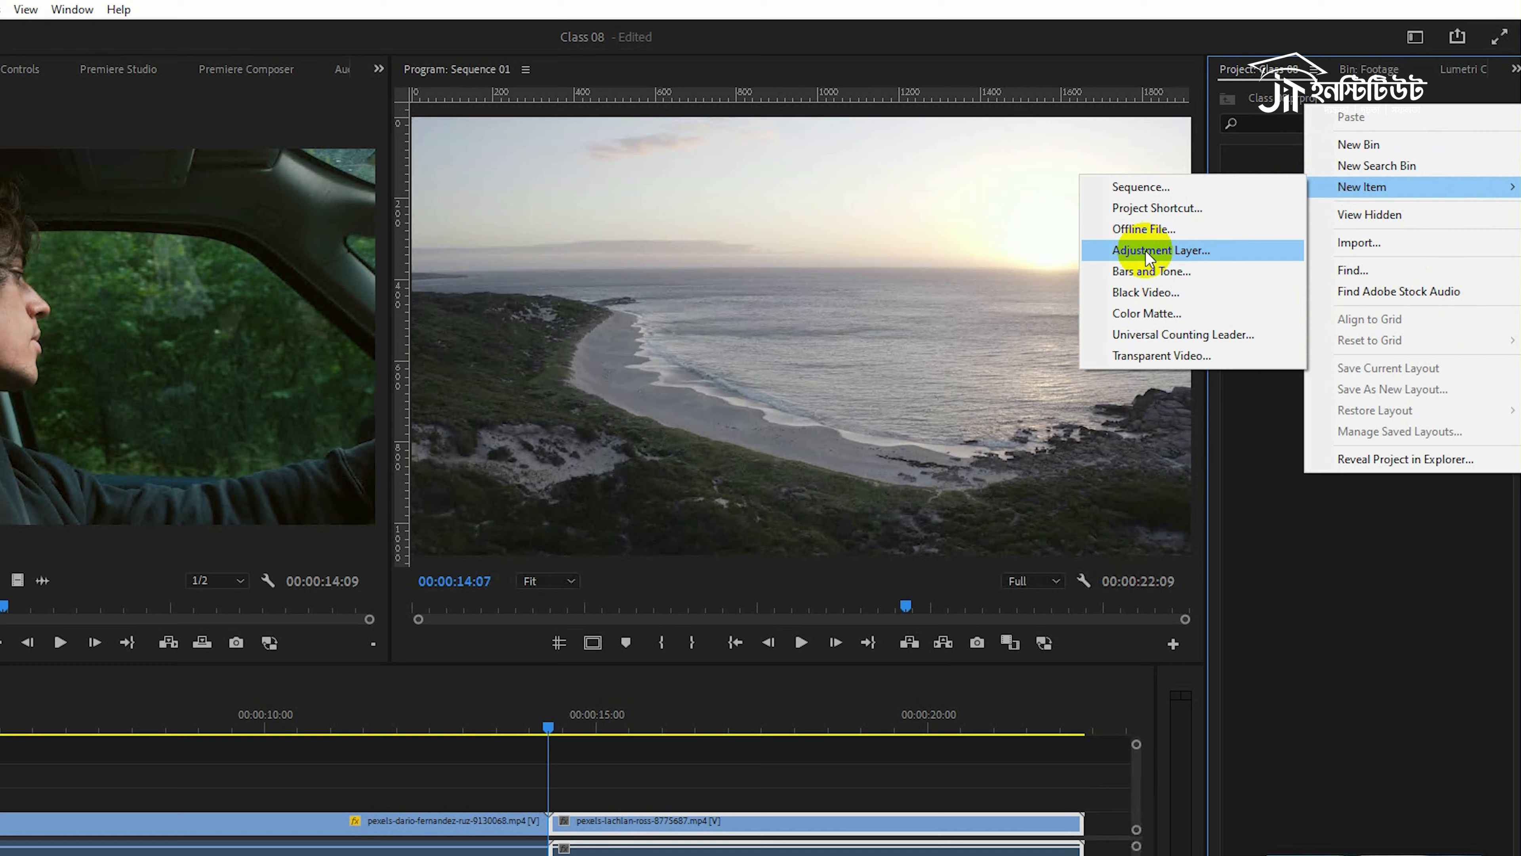
click(1145, 252)
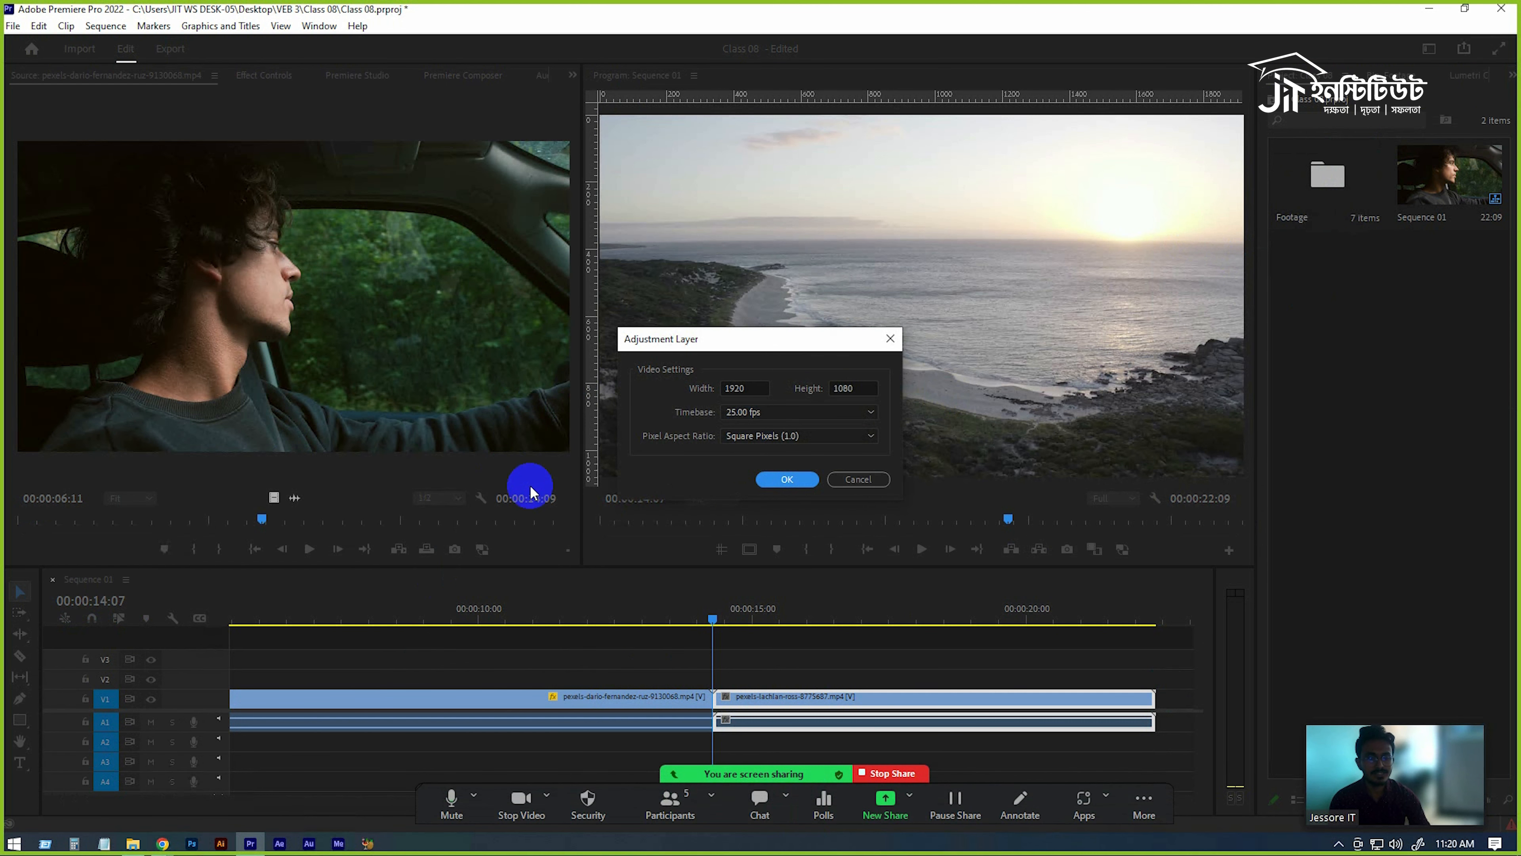
click(782, 478)
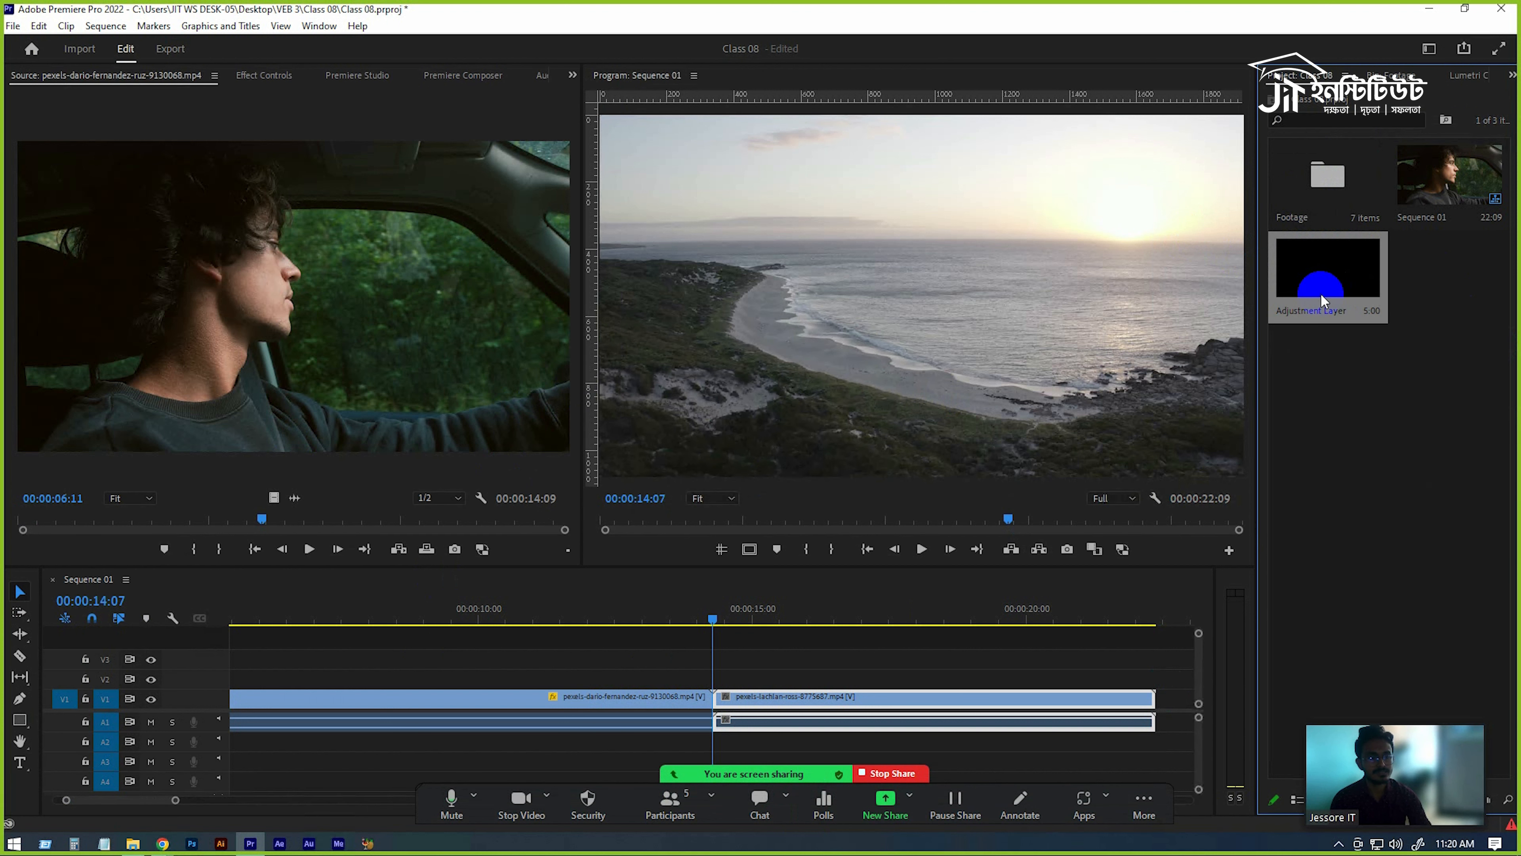
Place the adjustment layer on V2 spanning the cut between the two clips and park the playhead on the cut at 00:00:14:07
drag(1324, 292, 678, 676)
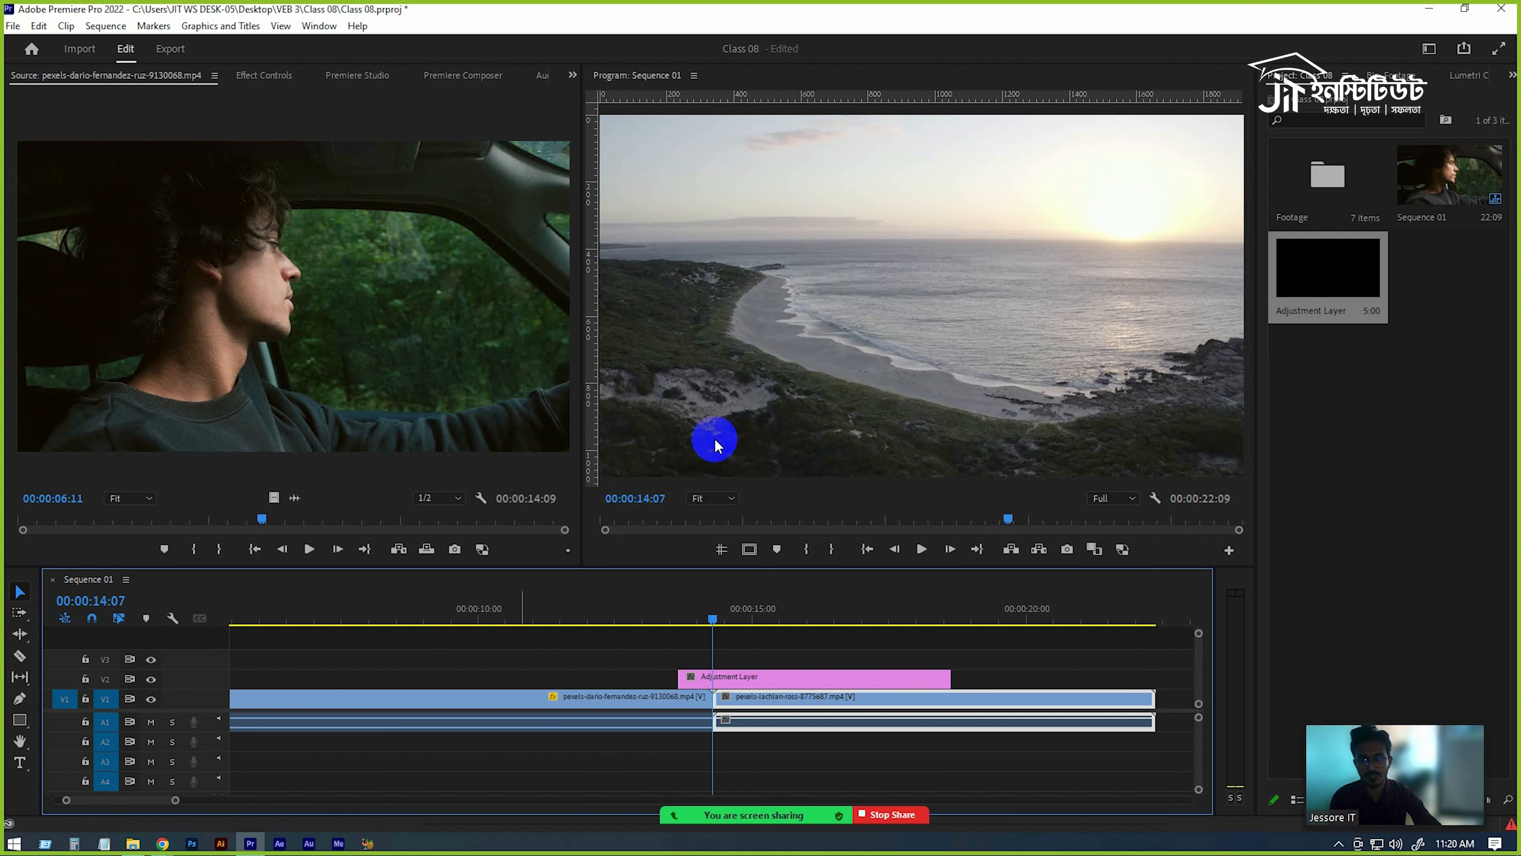
drag(176, 800, 86, 820)
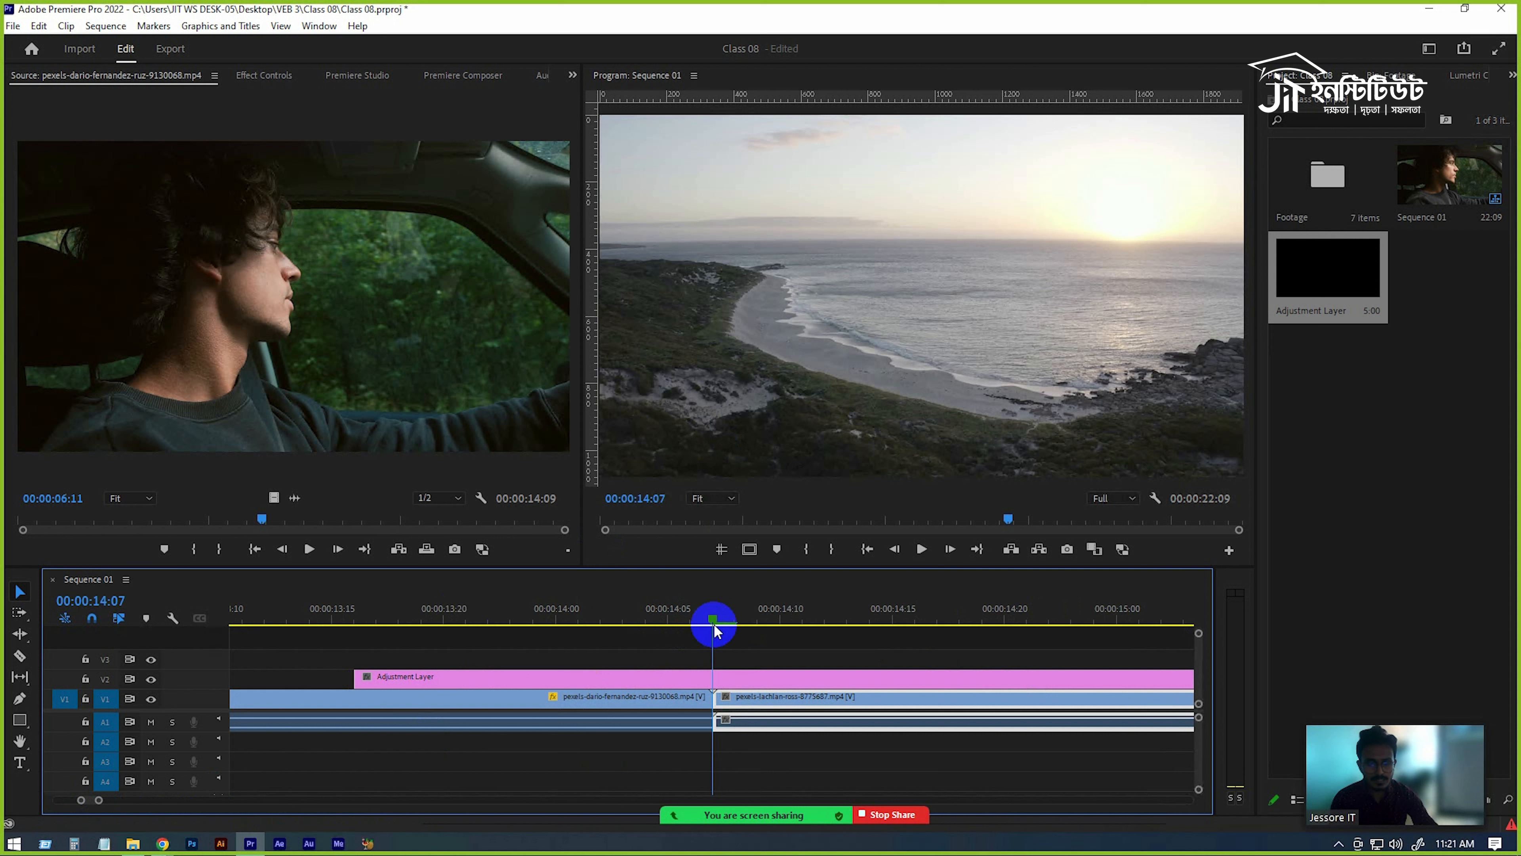
click(673, 609)
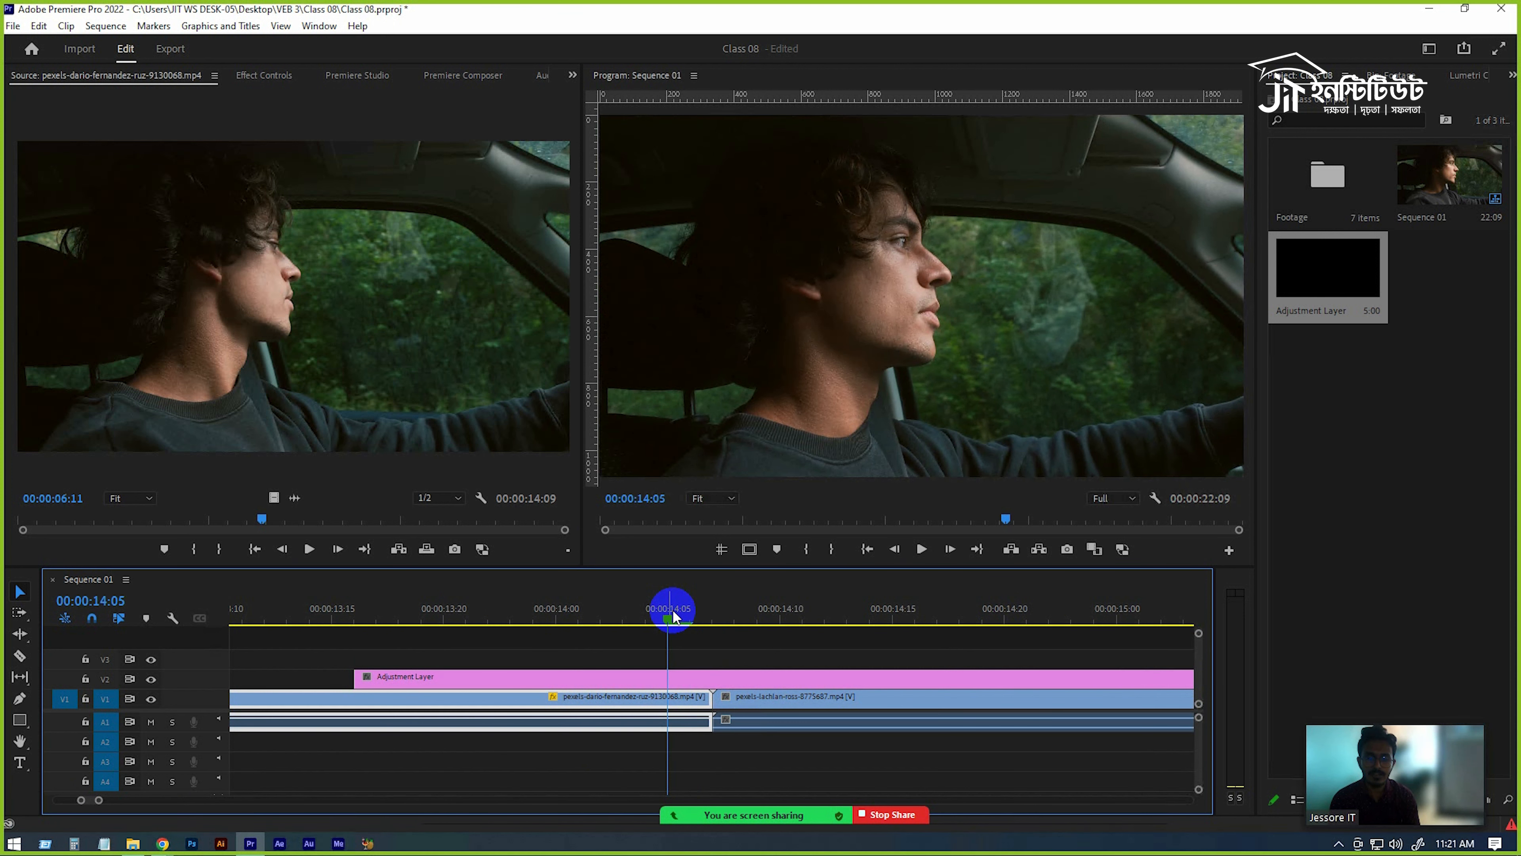
key(Left)
key(Left)
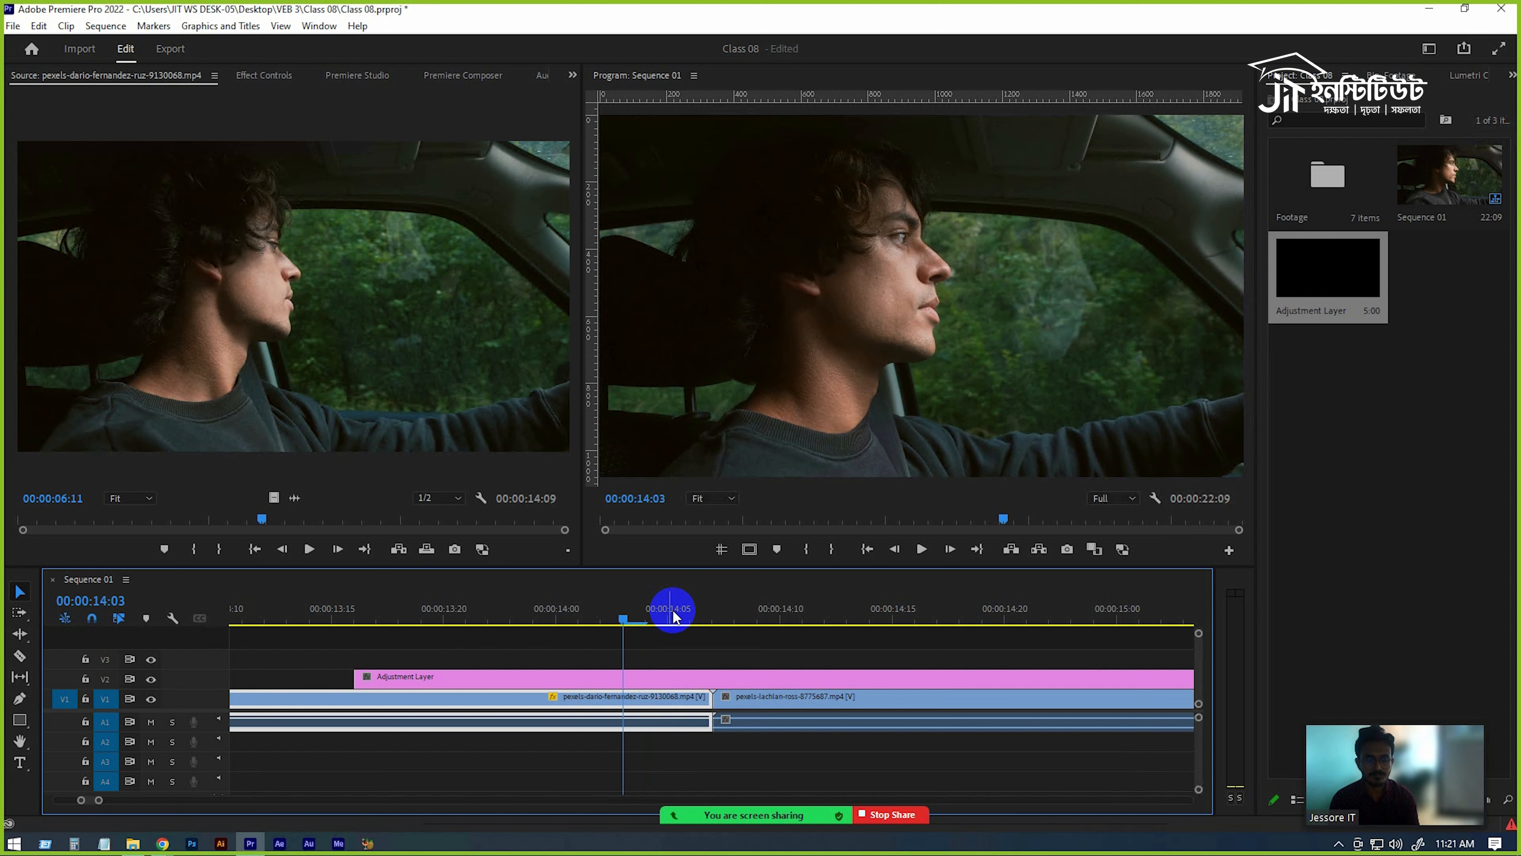
key(Right)
key(Right)
key(Right)
key(Right)
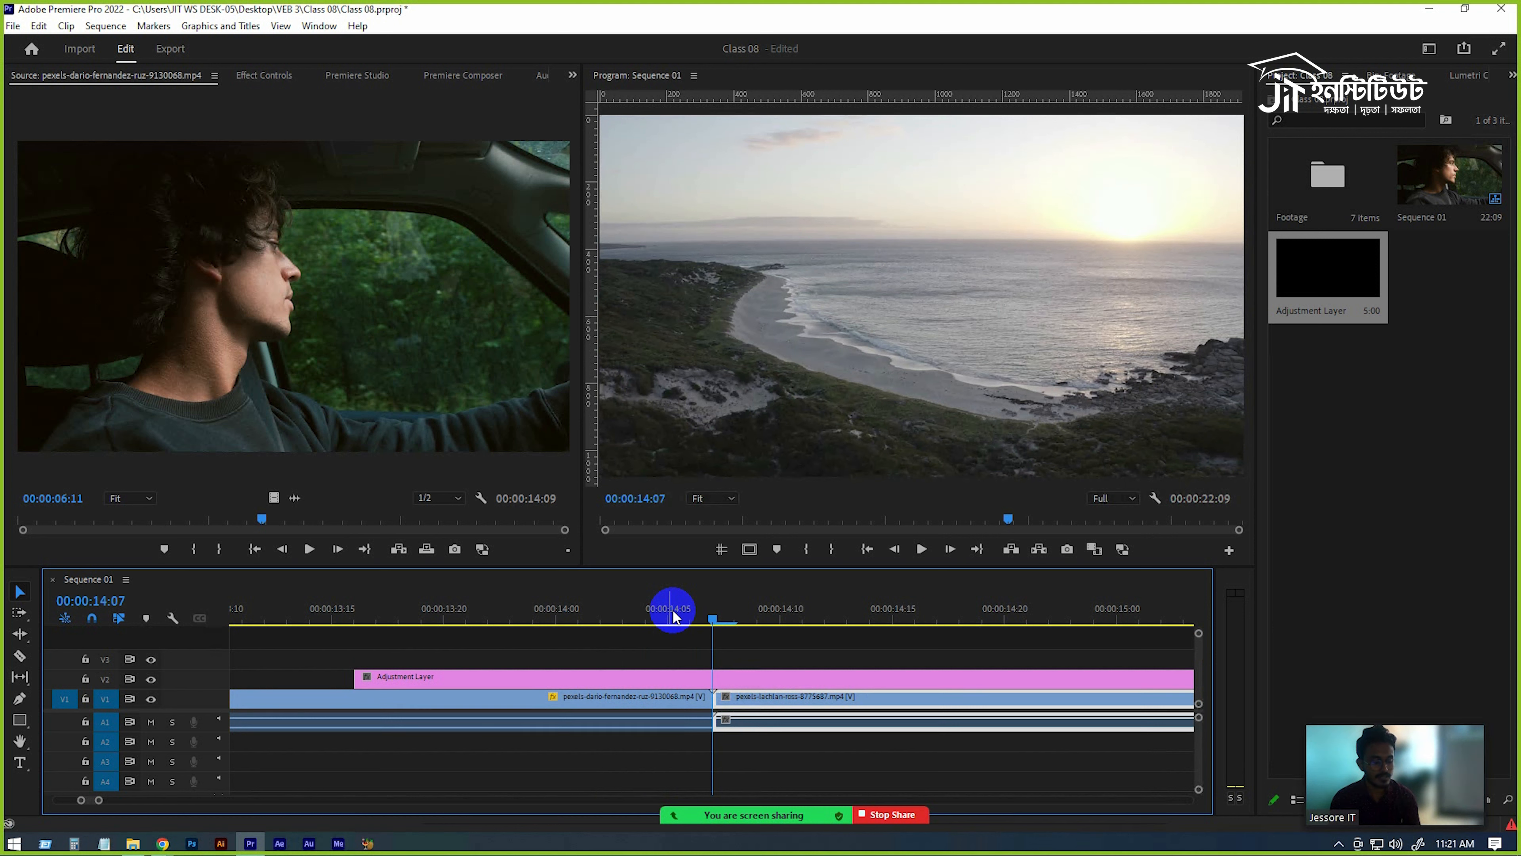
Split the adjustment layer on V2 five frames before the cut, at 00:00:14:02
key(shift+Left)
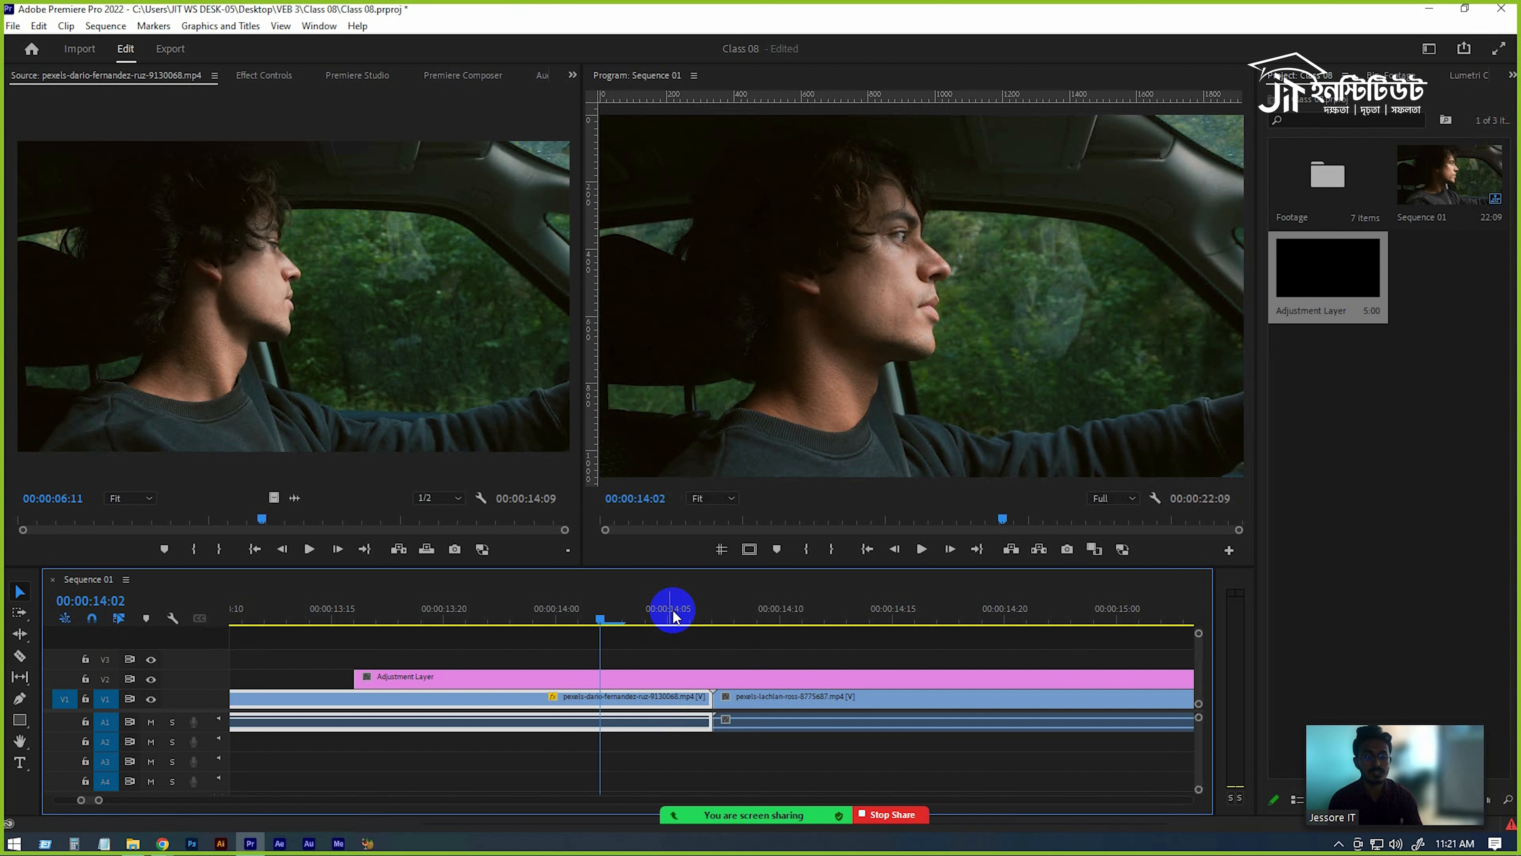
key(shift+Right)
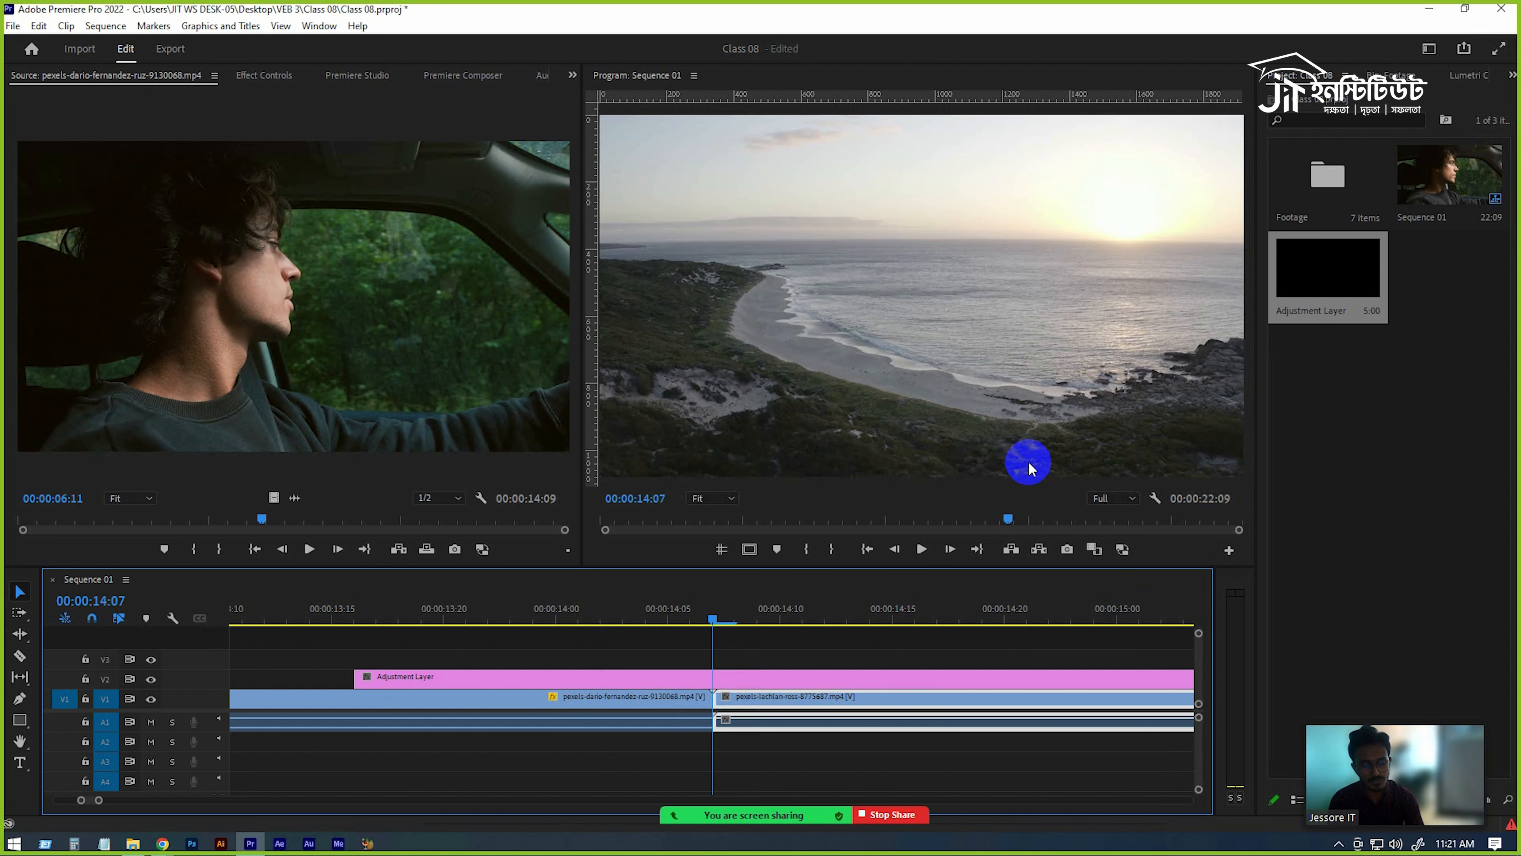
key(shift+Left)
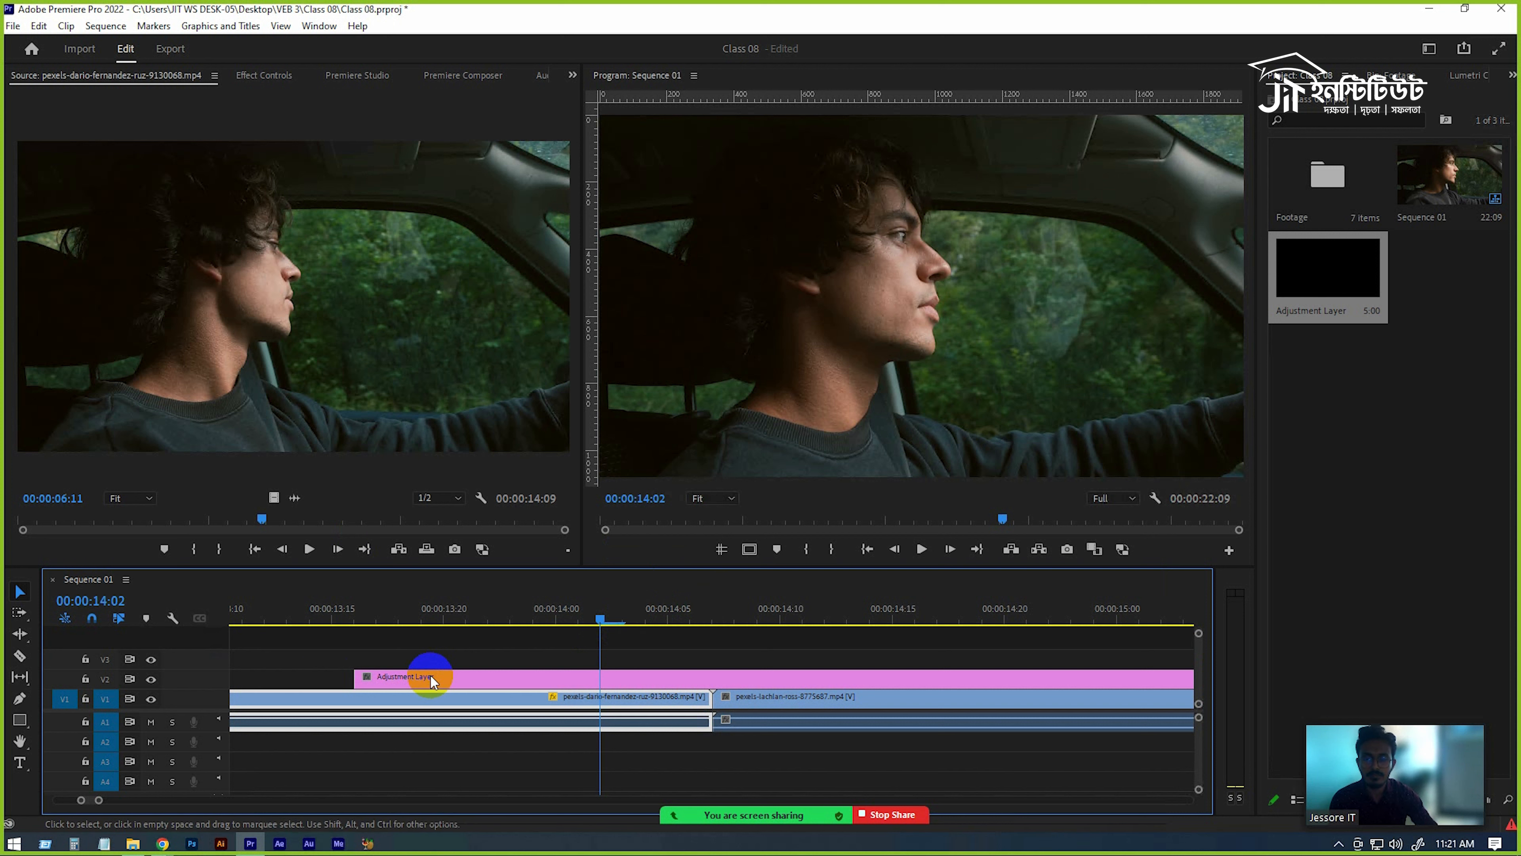
click(442, 673)
click(28, 658)
click(599, 677)
key(v)
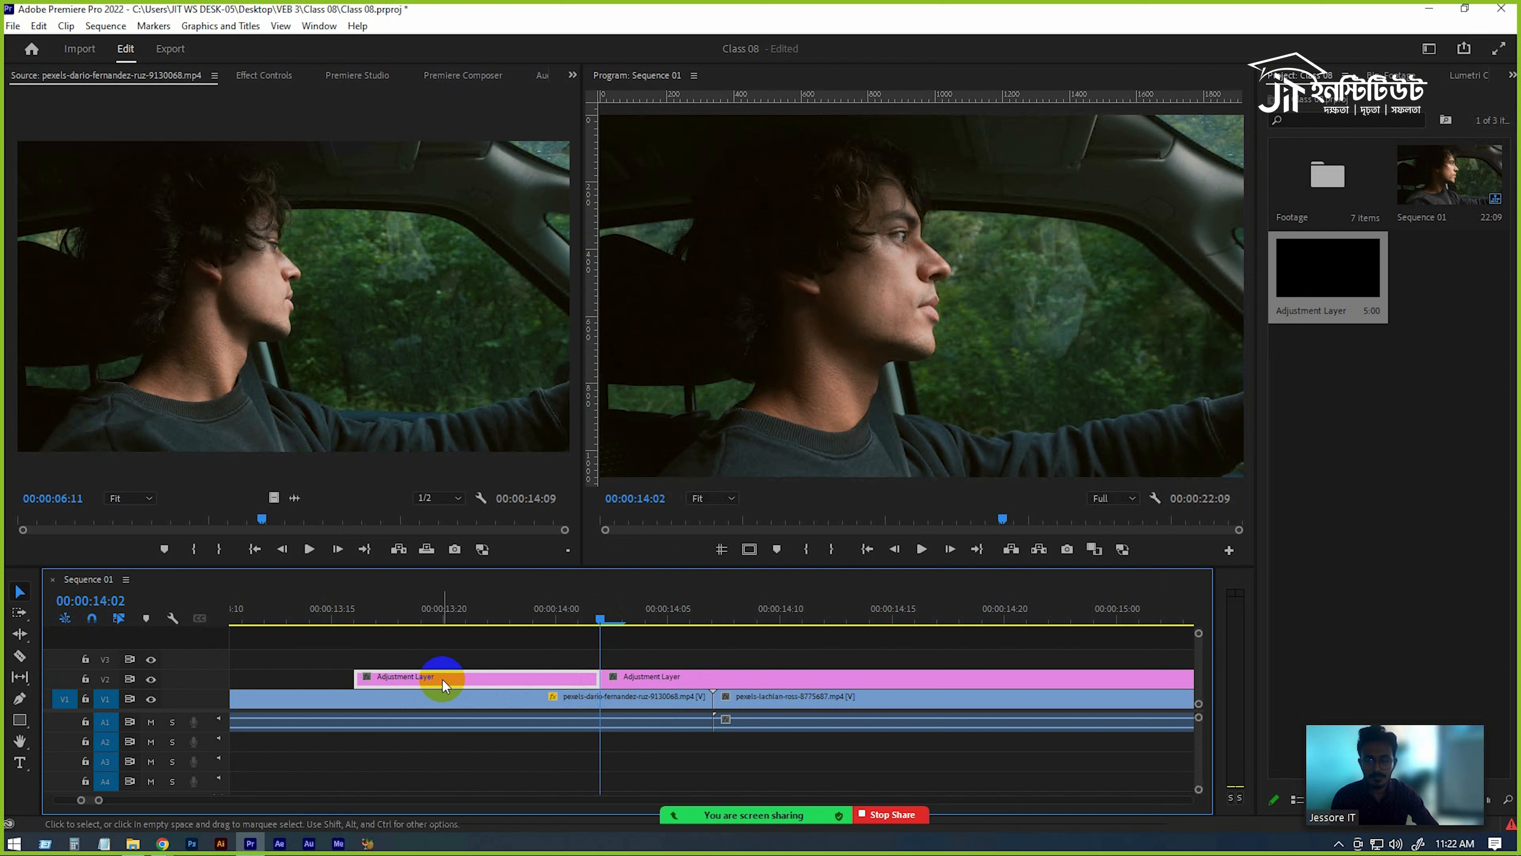
Delete the adjustment layer piece before 00:00:14:02 on V2 and move the playhead five frames past the cut, to 00:00:14:12
key(Delete)
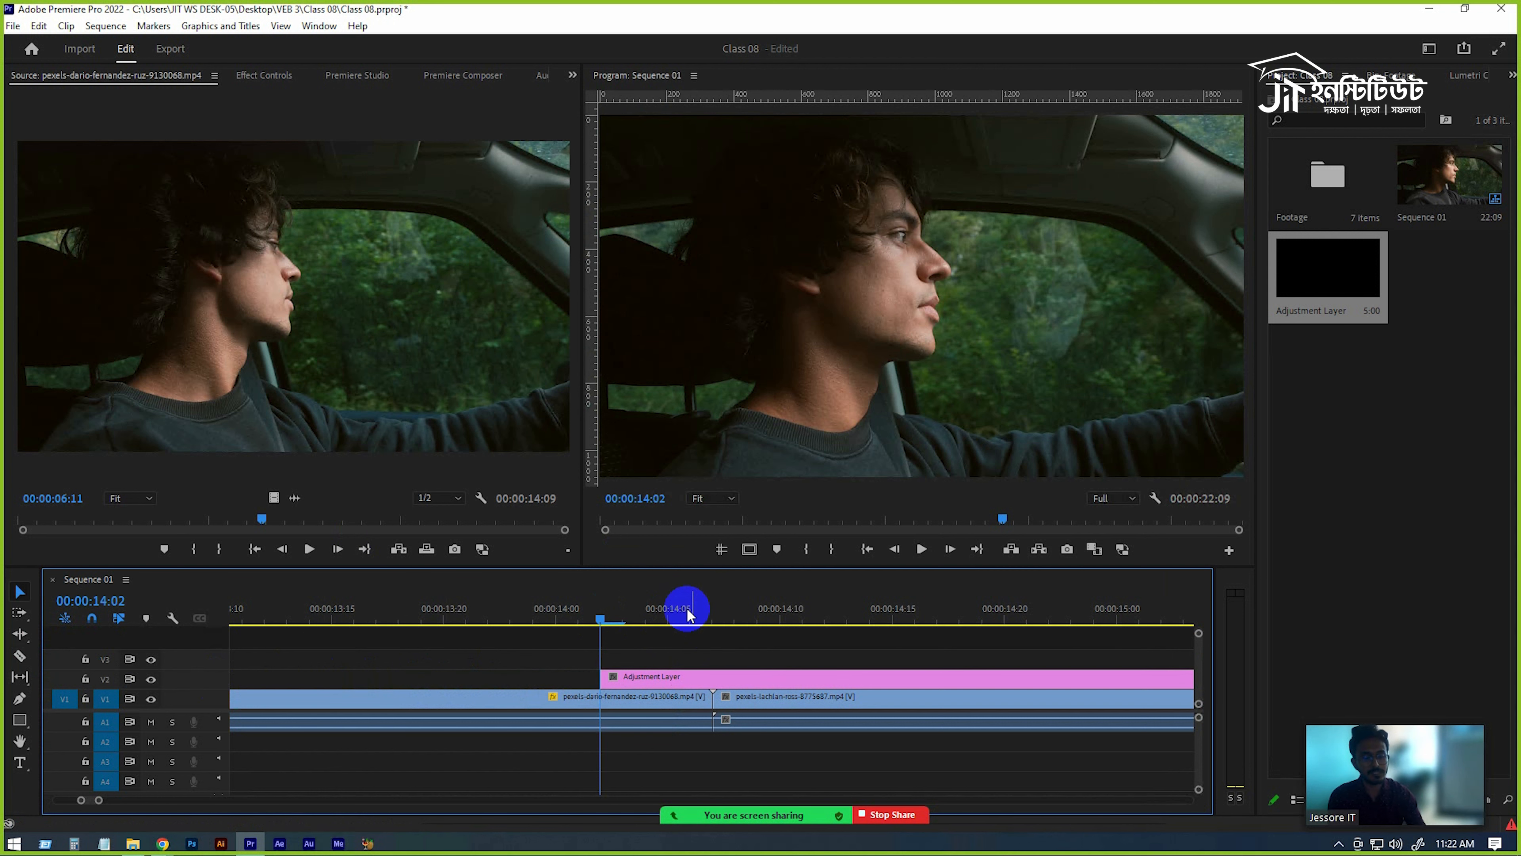
key(Down)
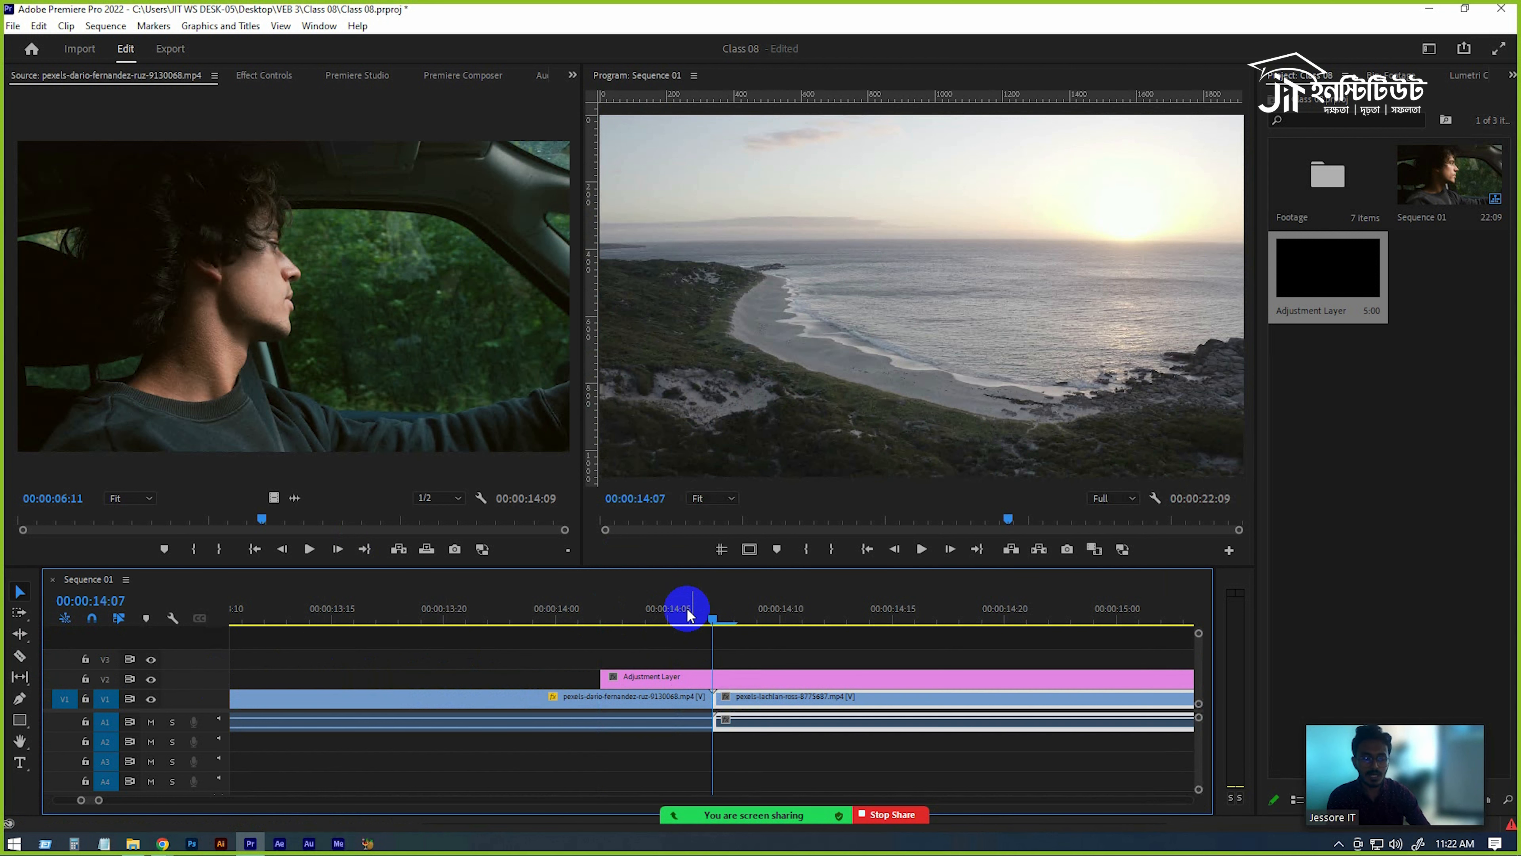
key(shift+Right)
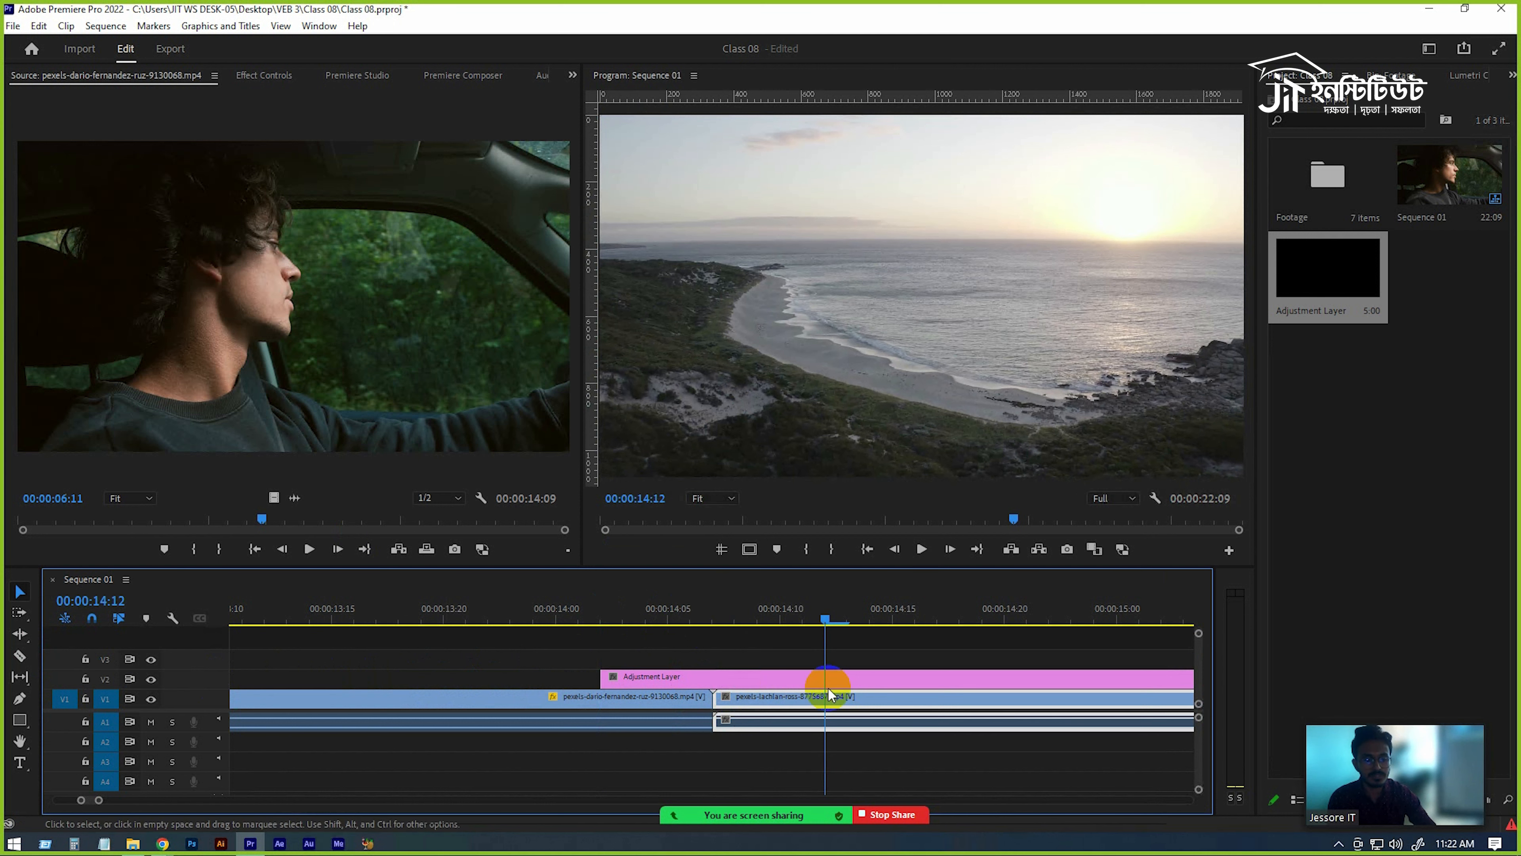
Split the adjustment layer on V2 at 00:00:14:12 and delete the piece after the split
click(852, 682)
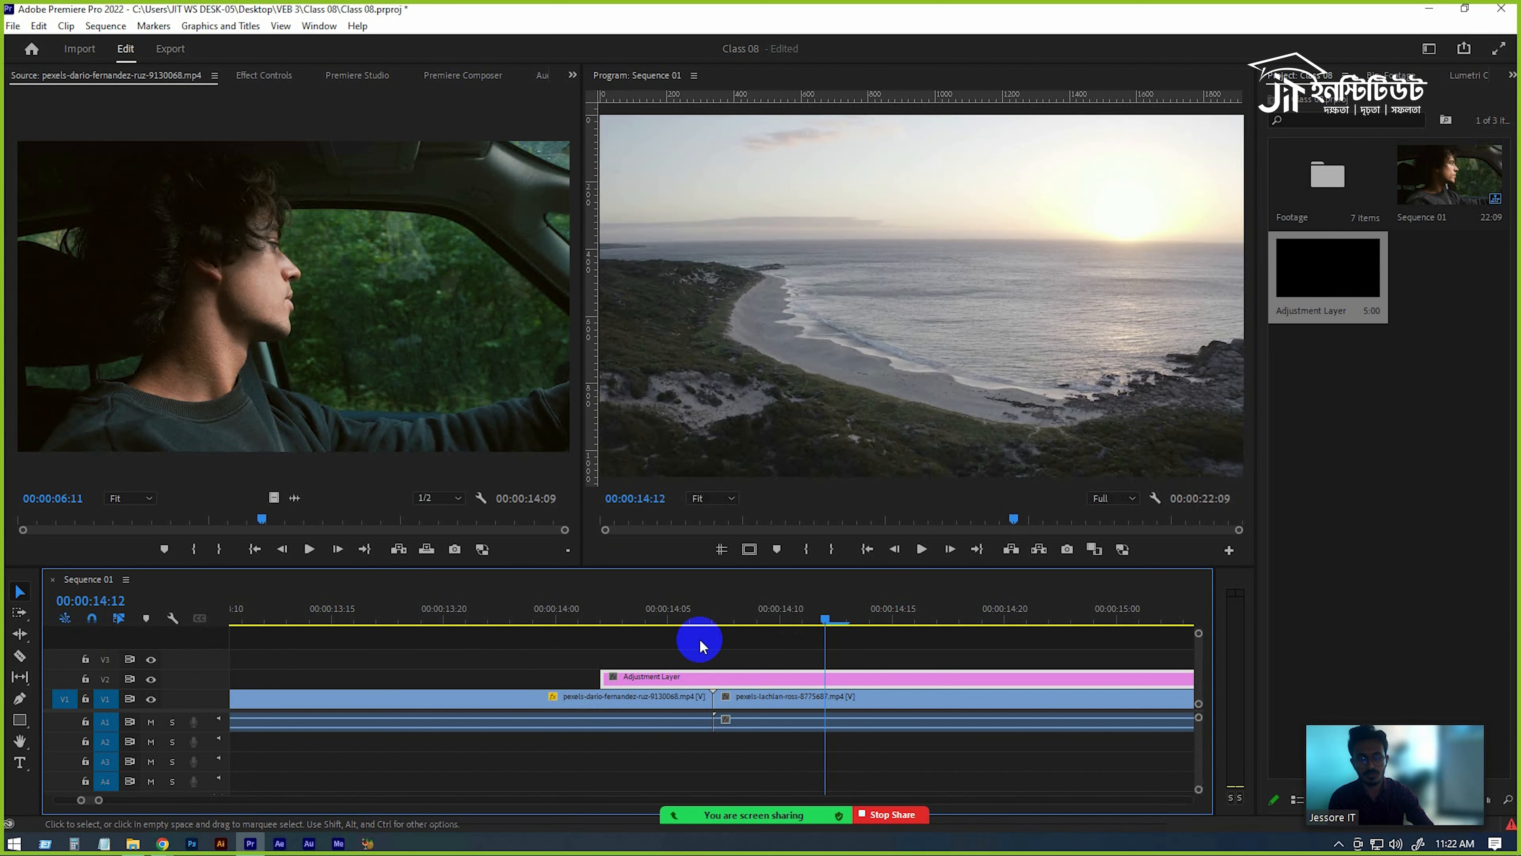
scroll(992, 661, down, 2)
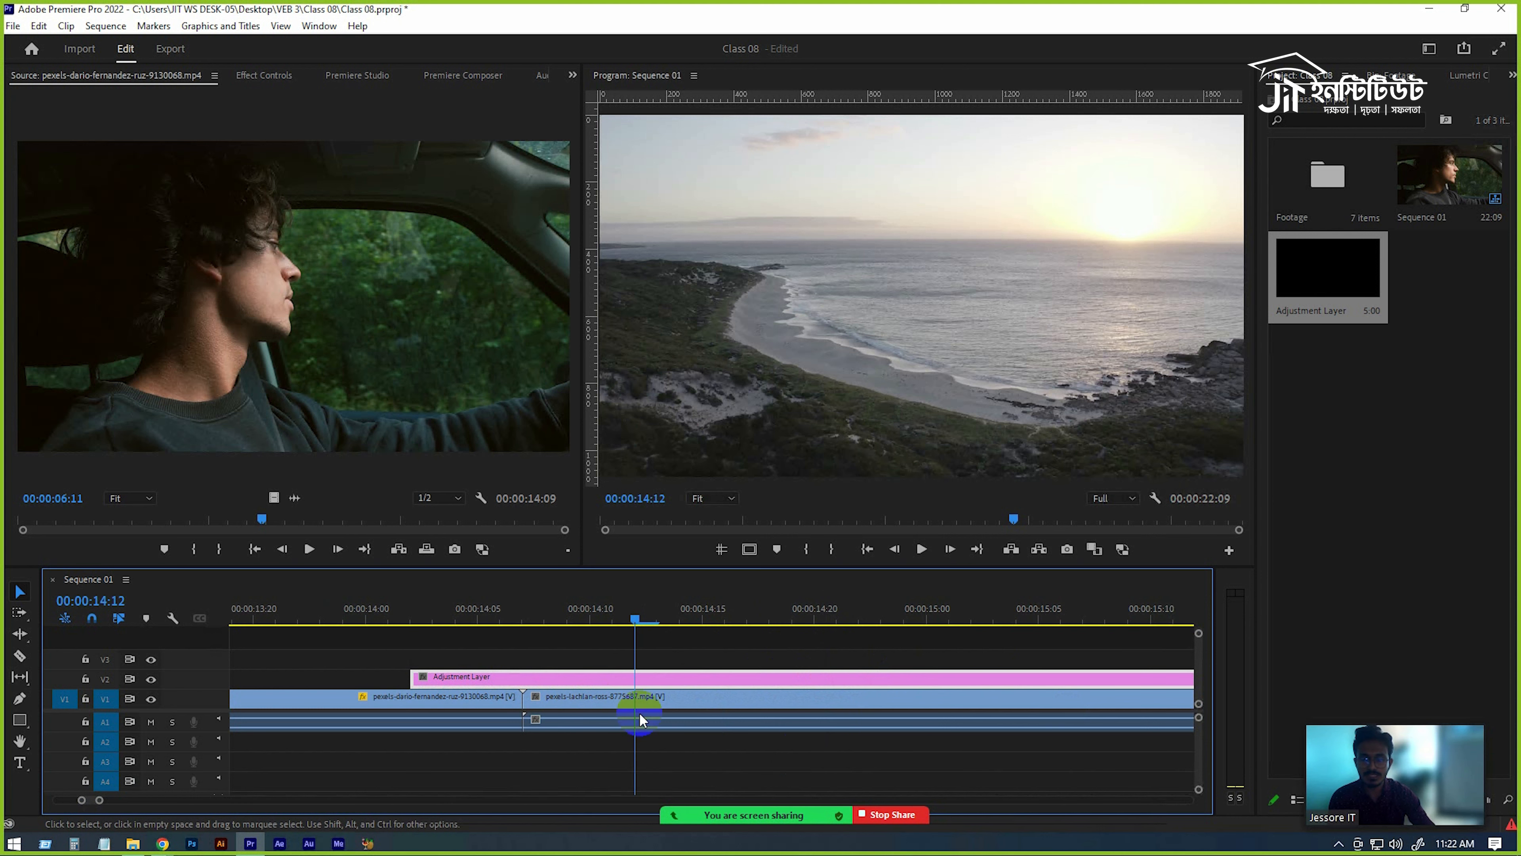
click(20, 656)
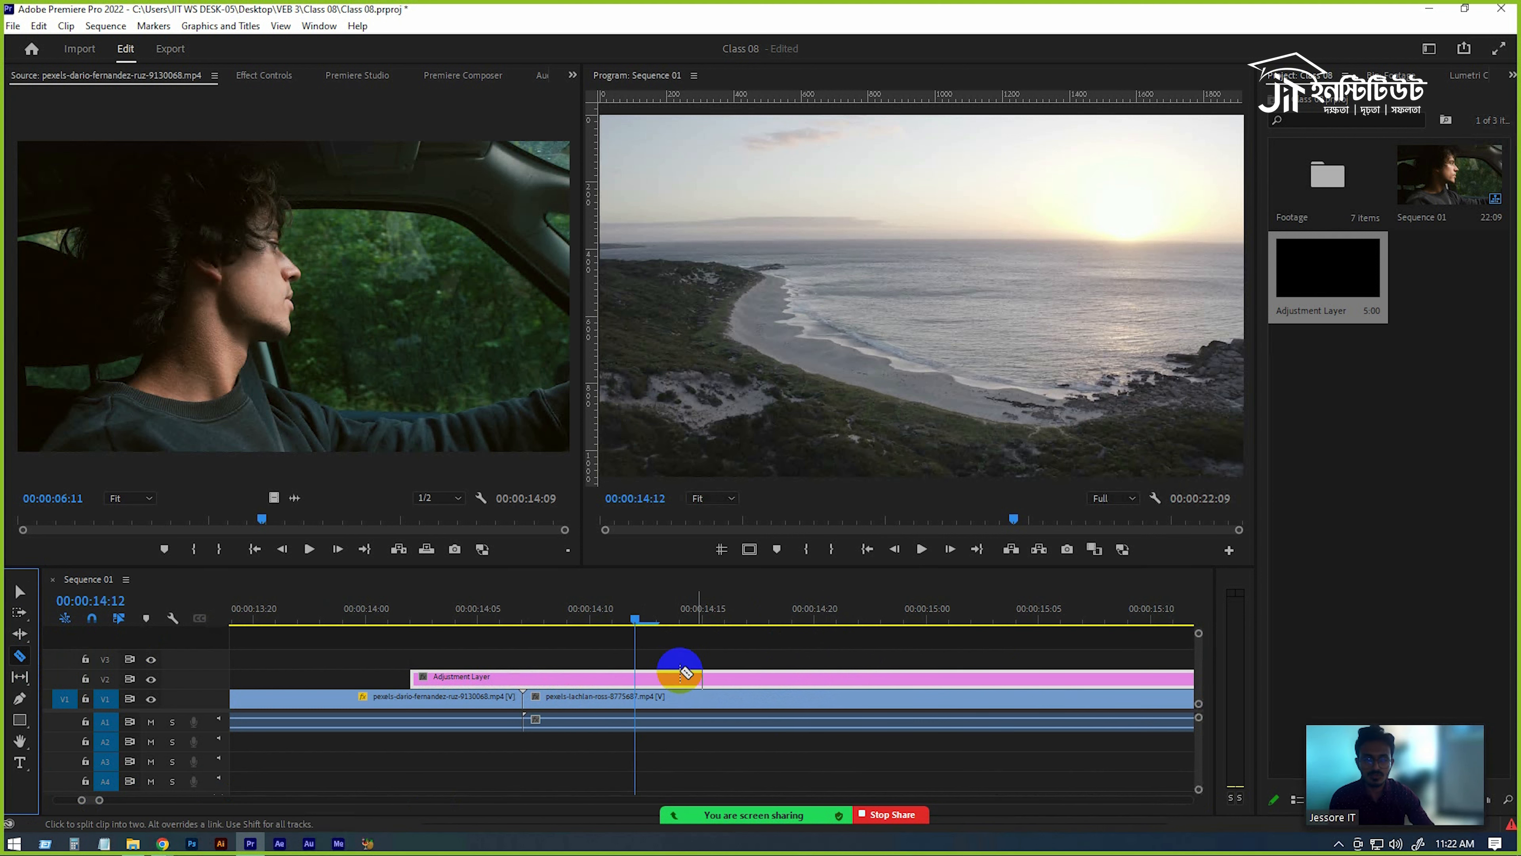
click(637, 679)
key(v)
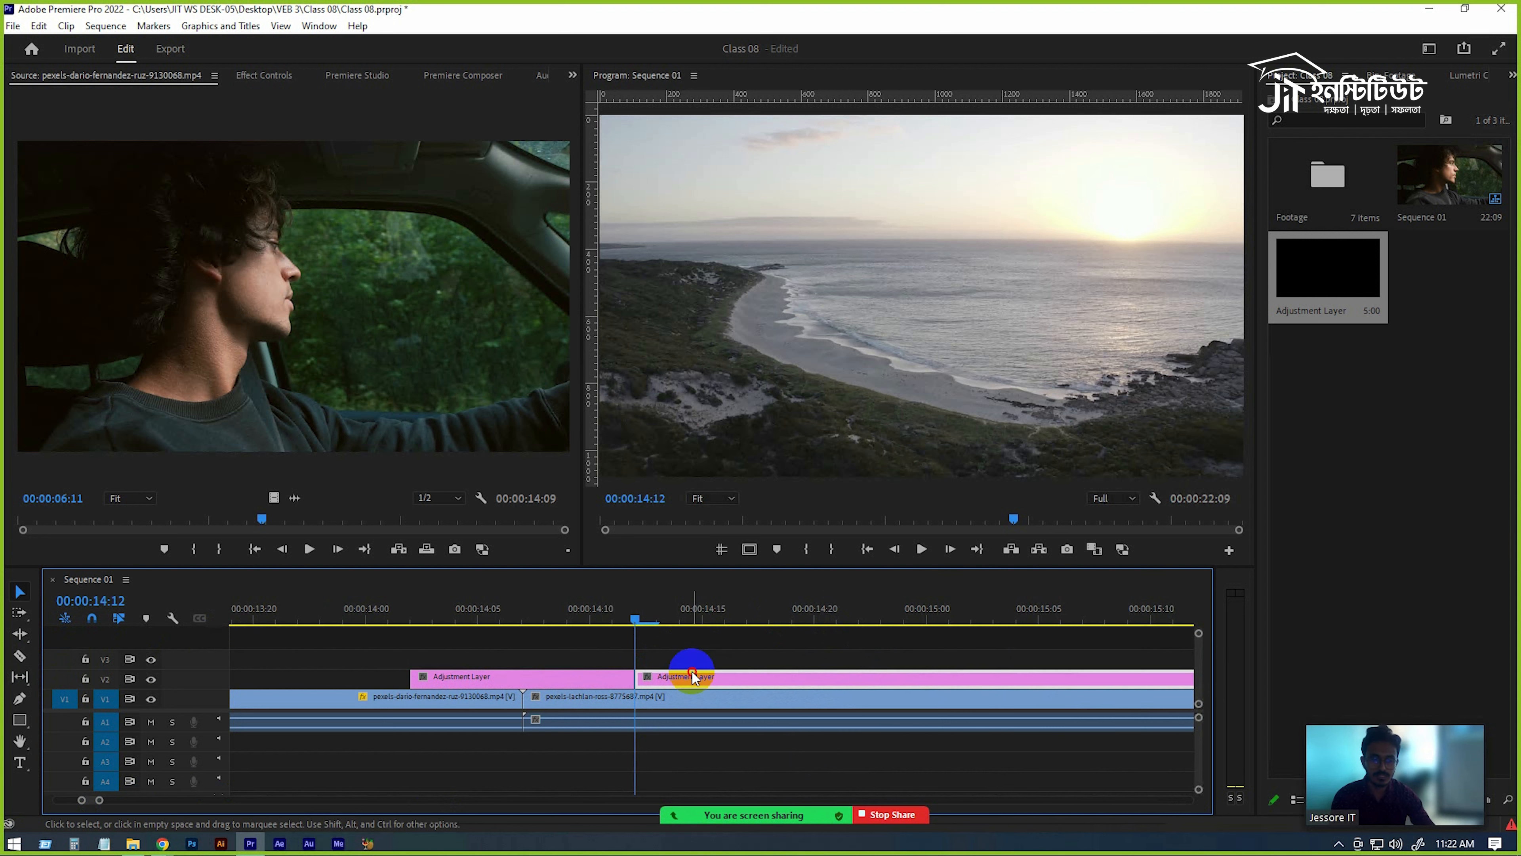
key(Delete)
Return the playhead to the cut at 00:00:14:07 and select the short adjustment layer on V2
drag(522, 615, 522, 616)
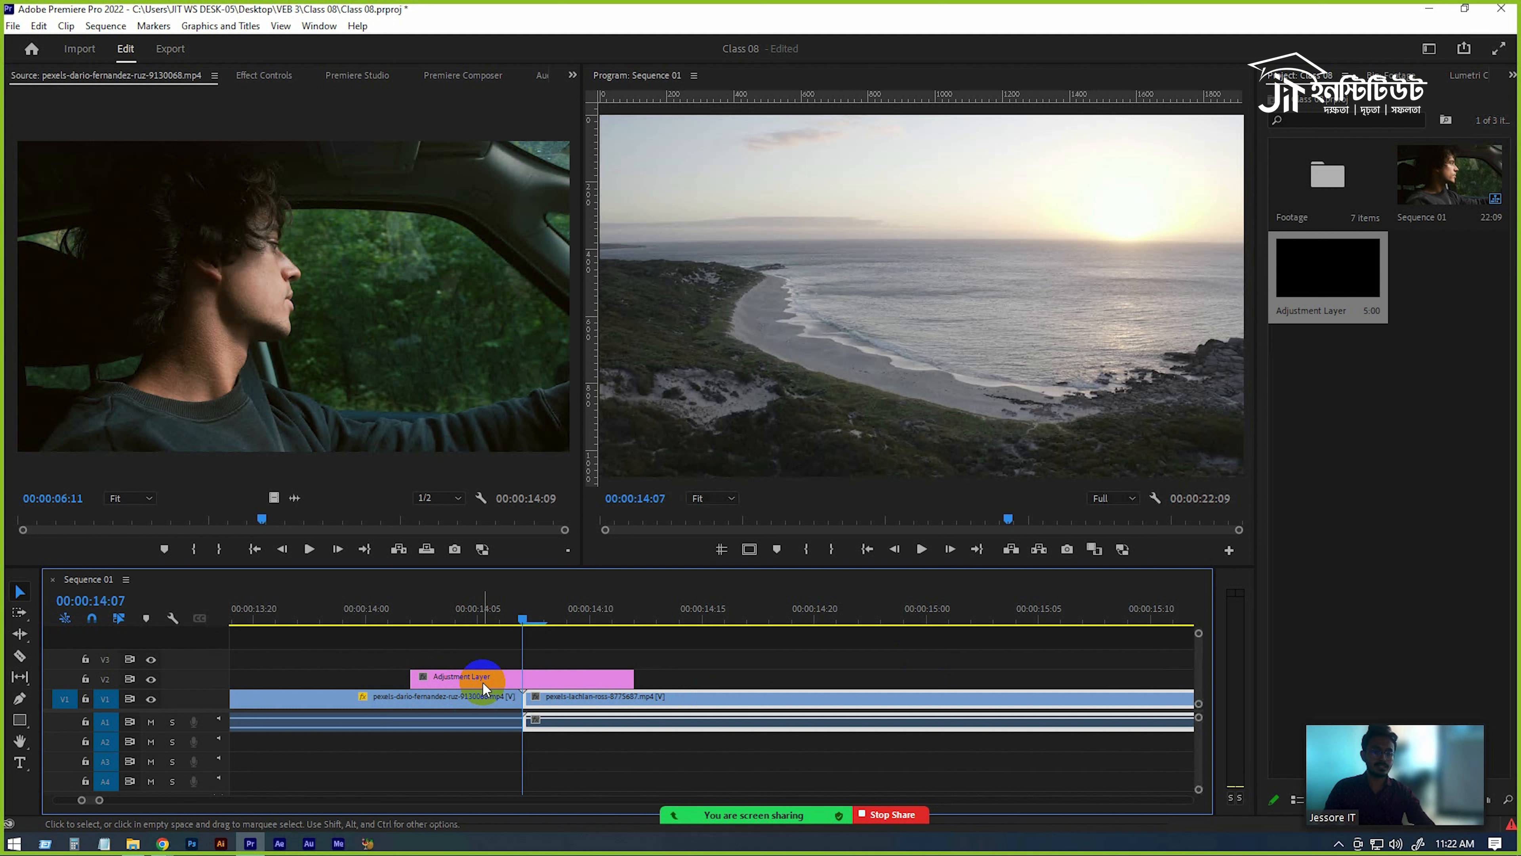
click(532, 716)
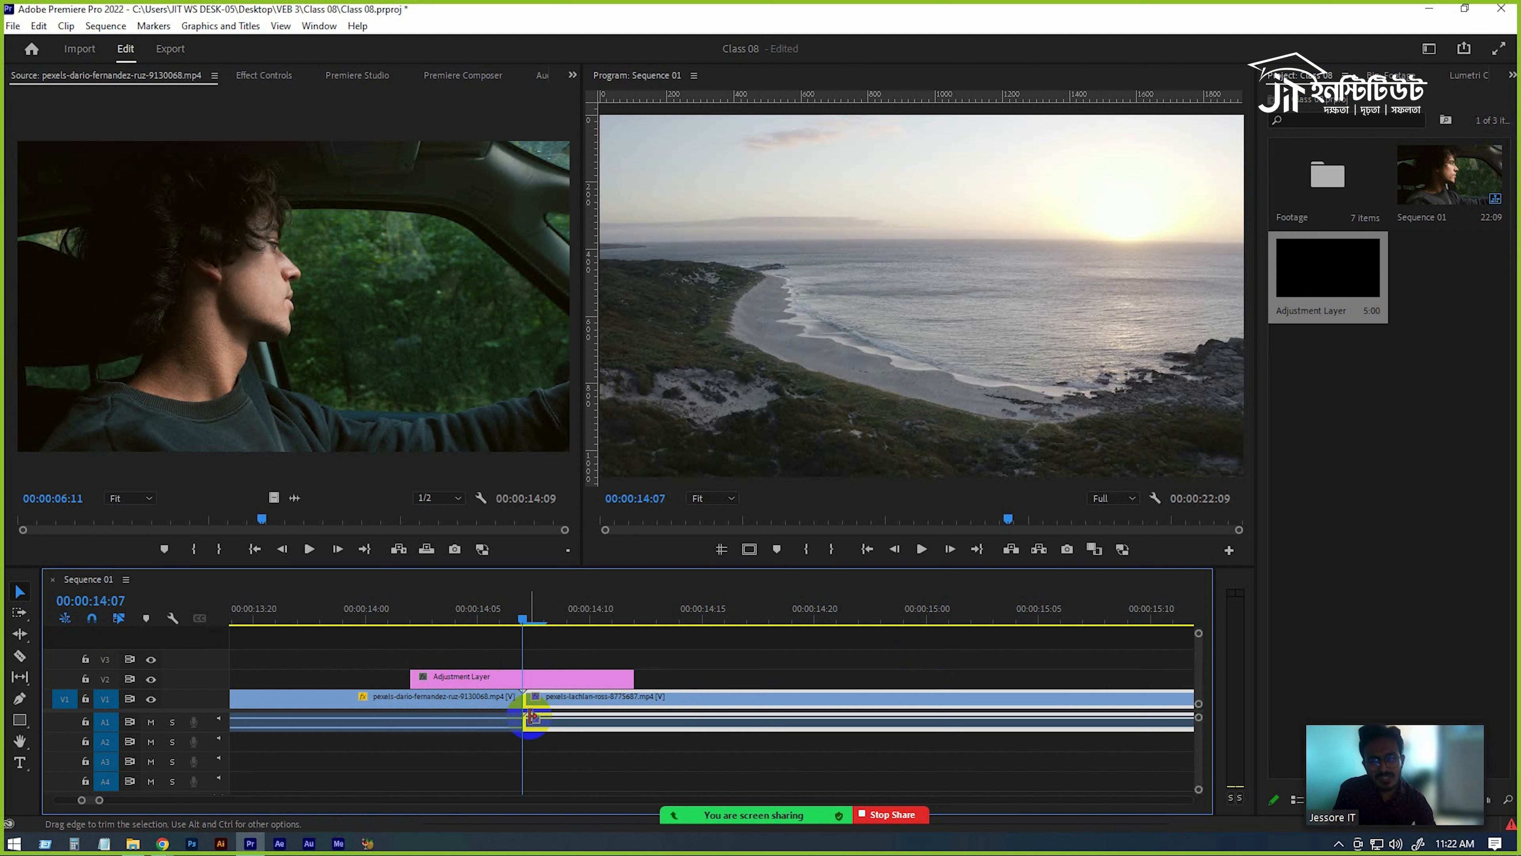
click(599, 681)
click(834, 415)
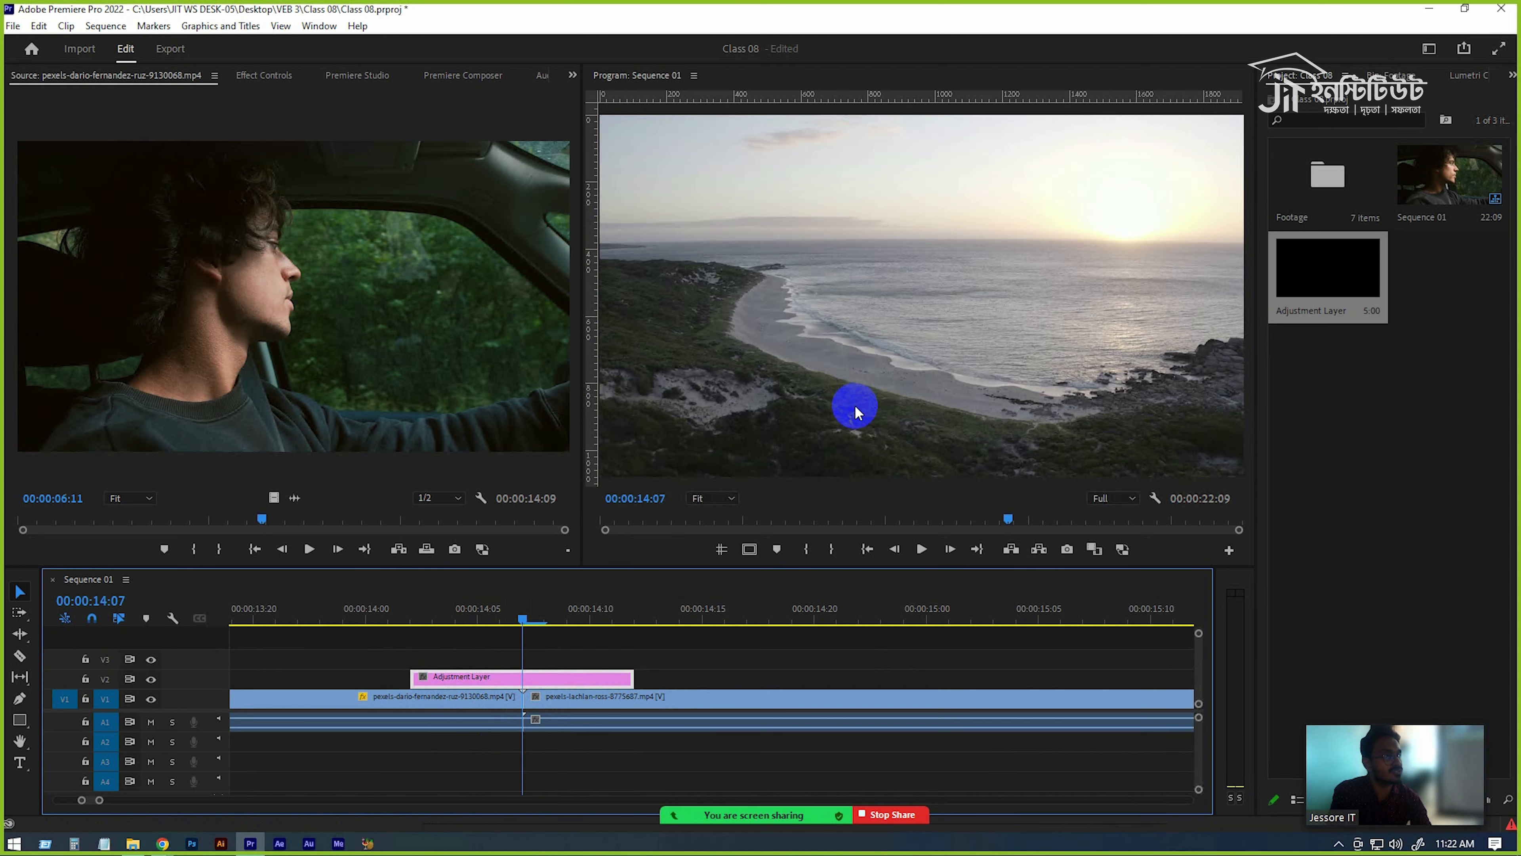